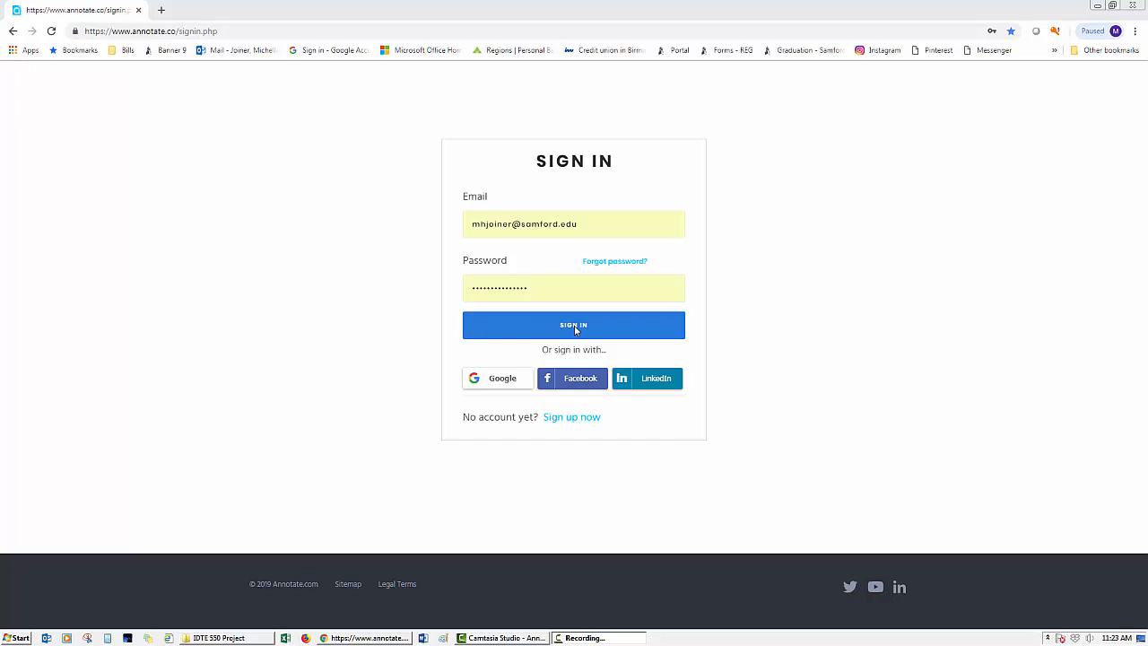
- Sign in with the prefilled credentials and create a workspace named "IDTE project" without a description
left_click(575, 330)
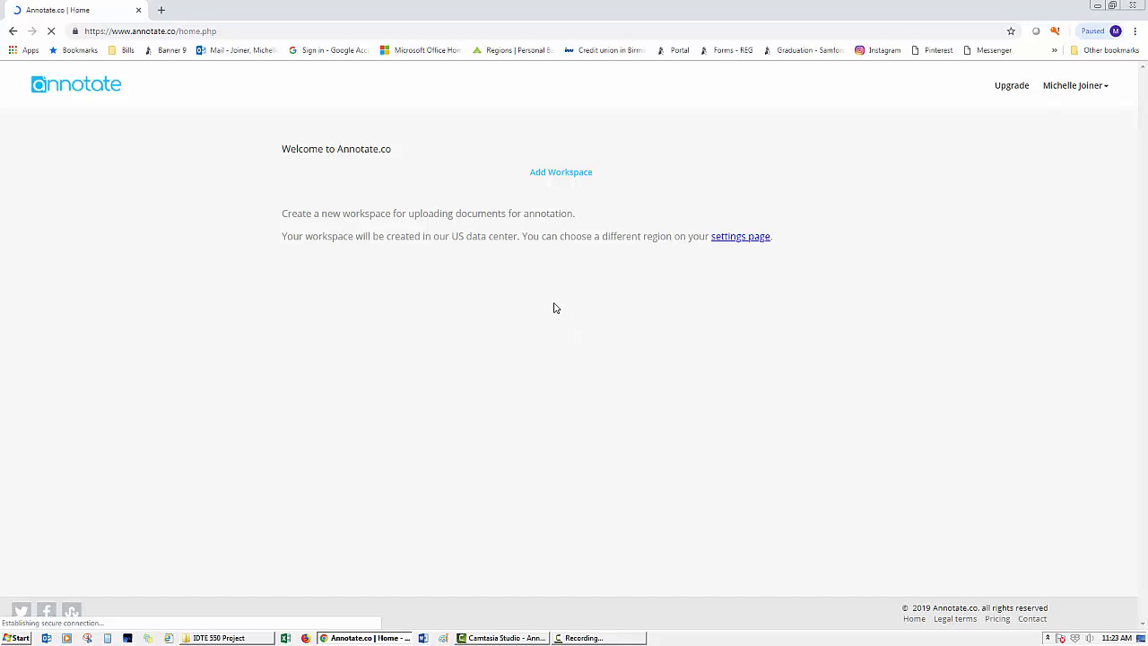
left_click(559, 177)
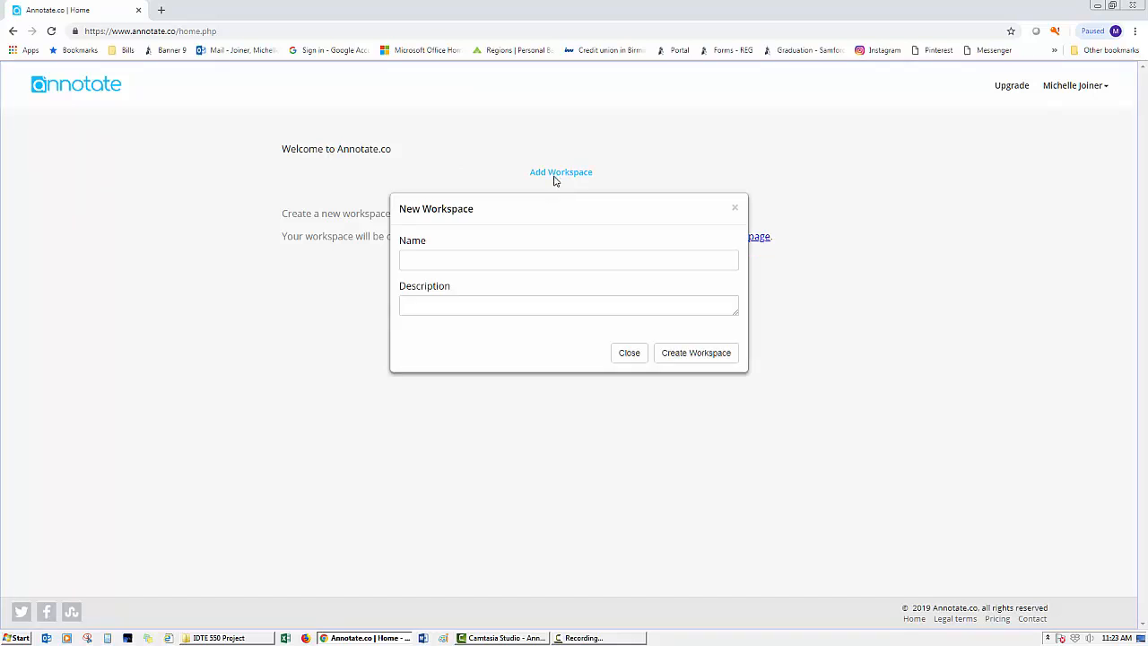
left_click(446, 260)
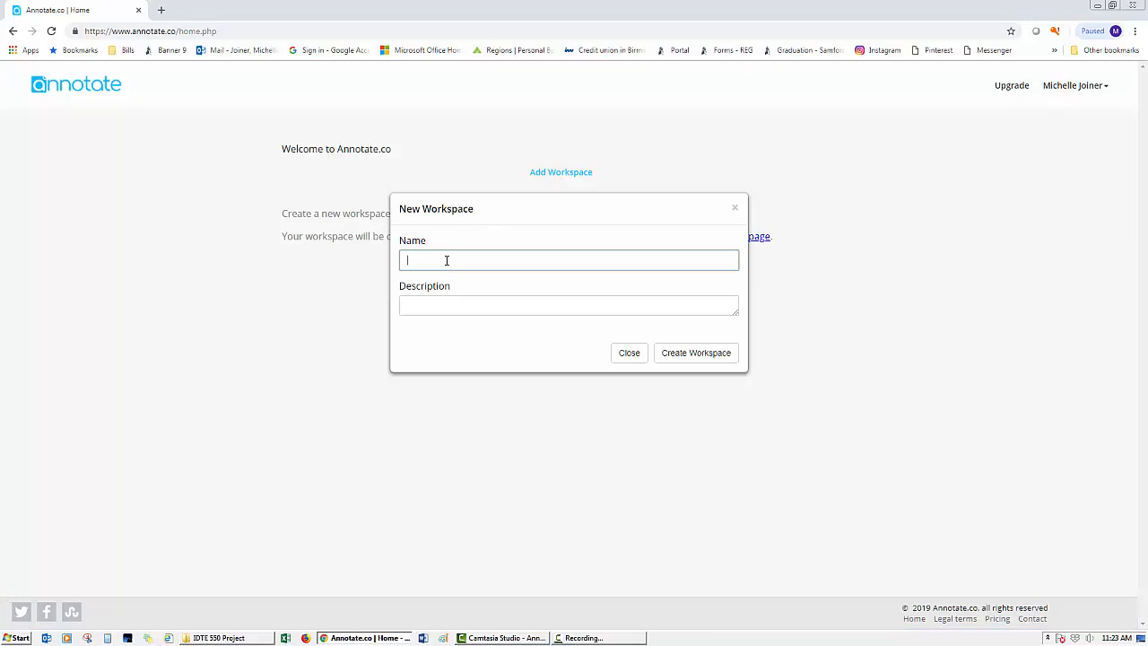
type("IDTE project")
left_click(443, 304)
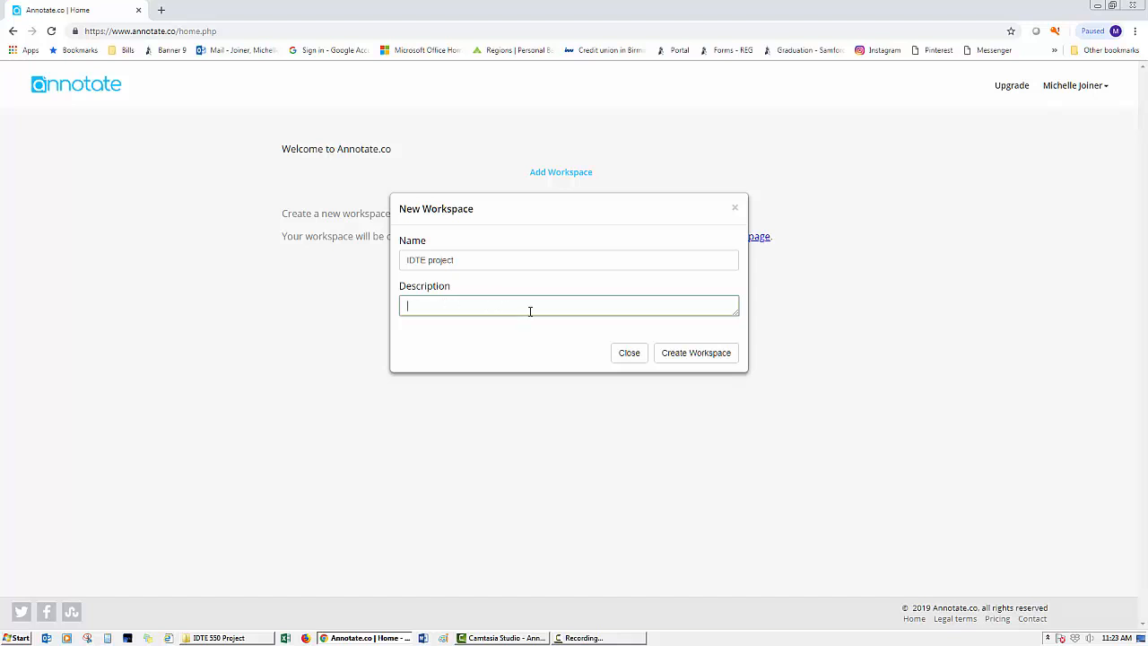
left_click(678, 355)
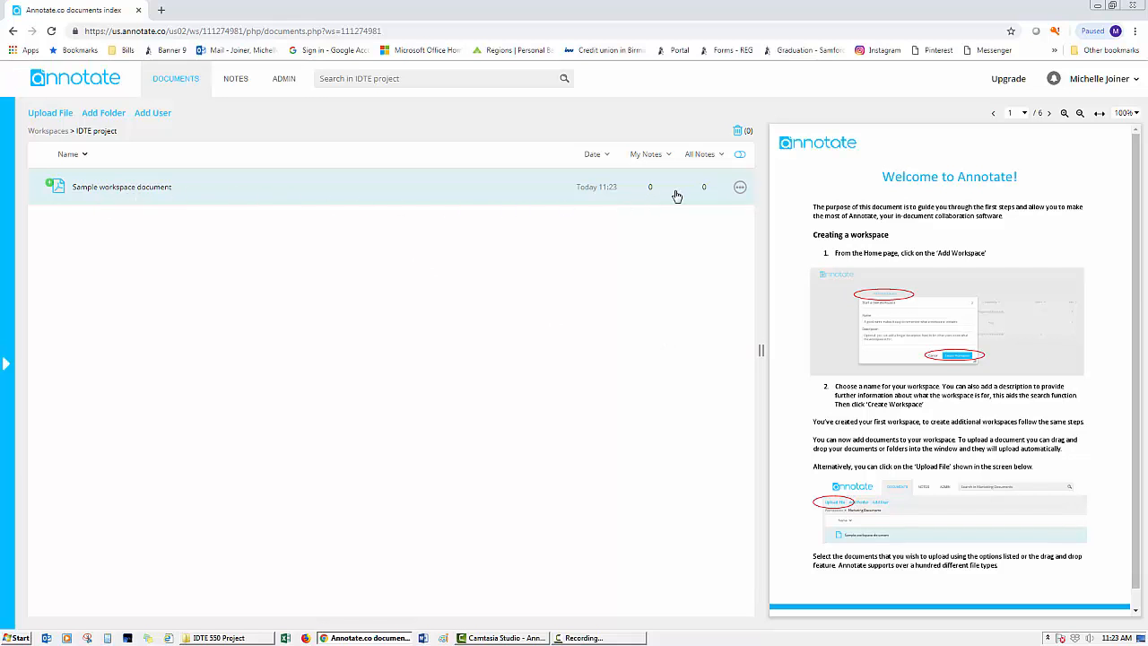
- Delete the "Sample workspace document" from the IDTE project workspace
left_click(742, 191)
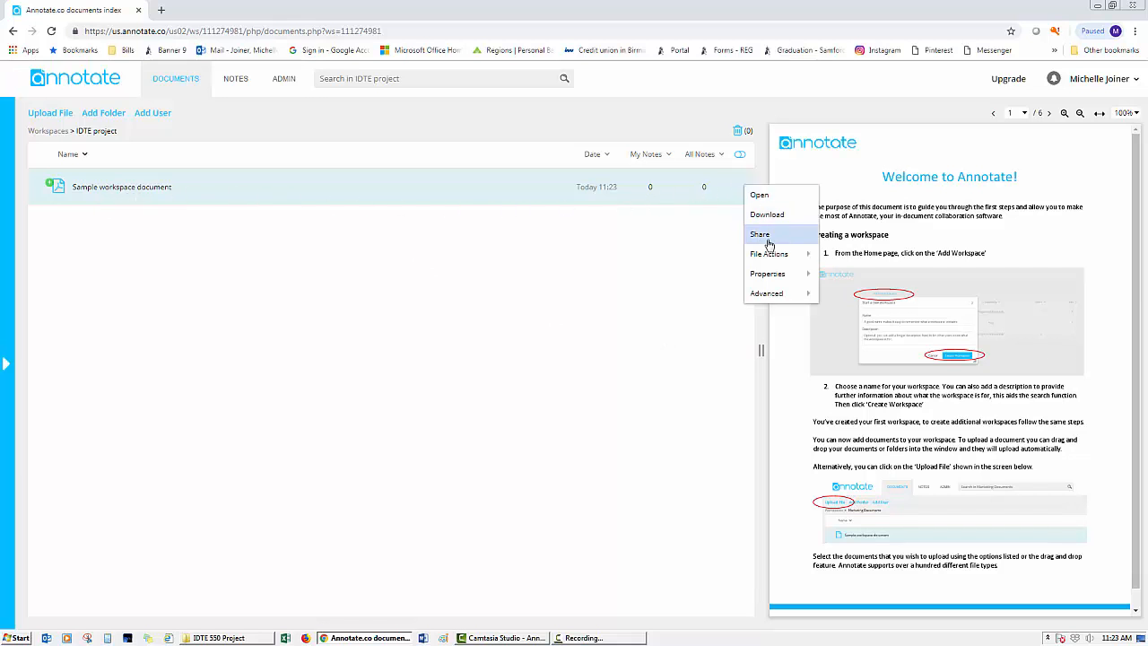
mouse_move(771, 254)
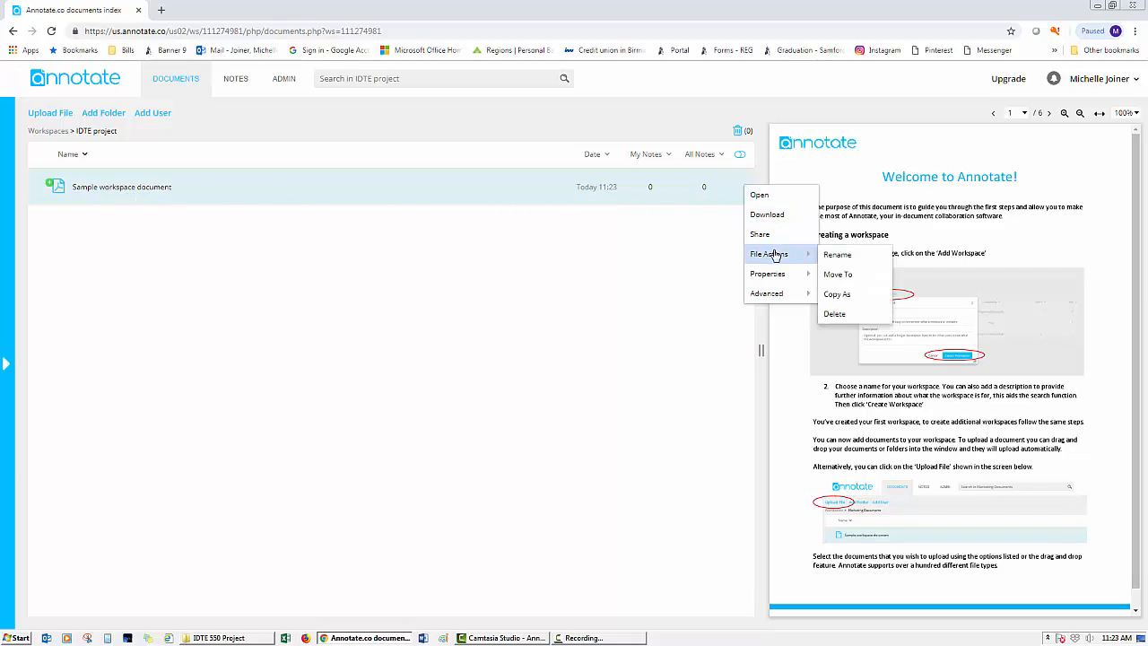
left_click(844, 314)
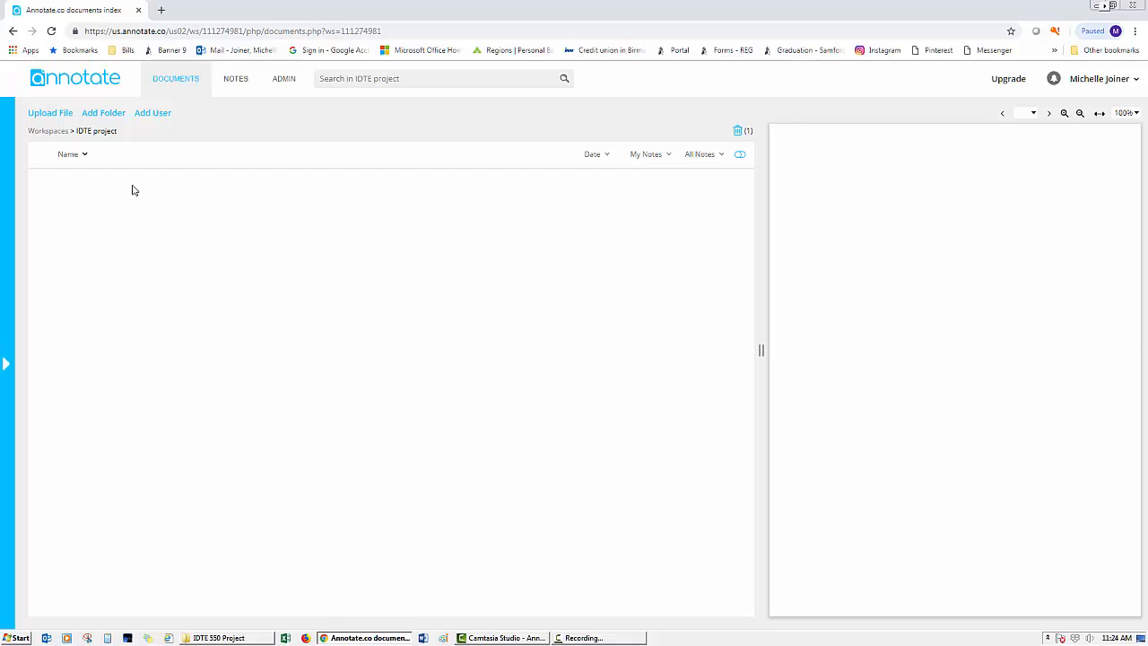
- Upload all three files from the "IDTE 550 Project" folder on the computer's Desktop to the workspace
left_click(42, 115)
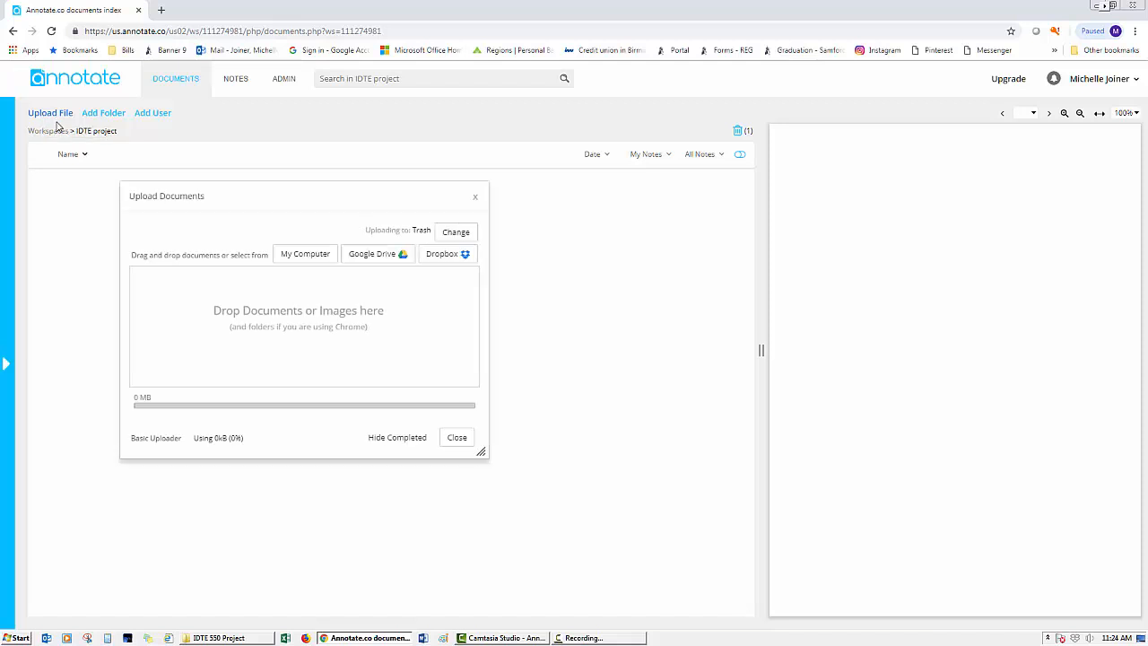
left_click(290, 258)
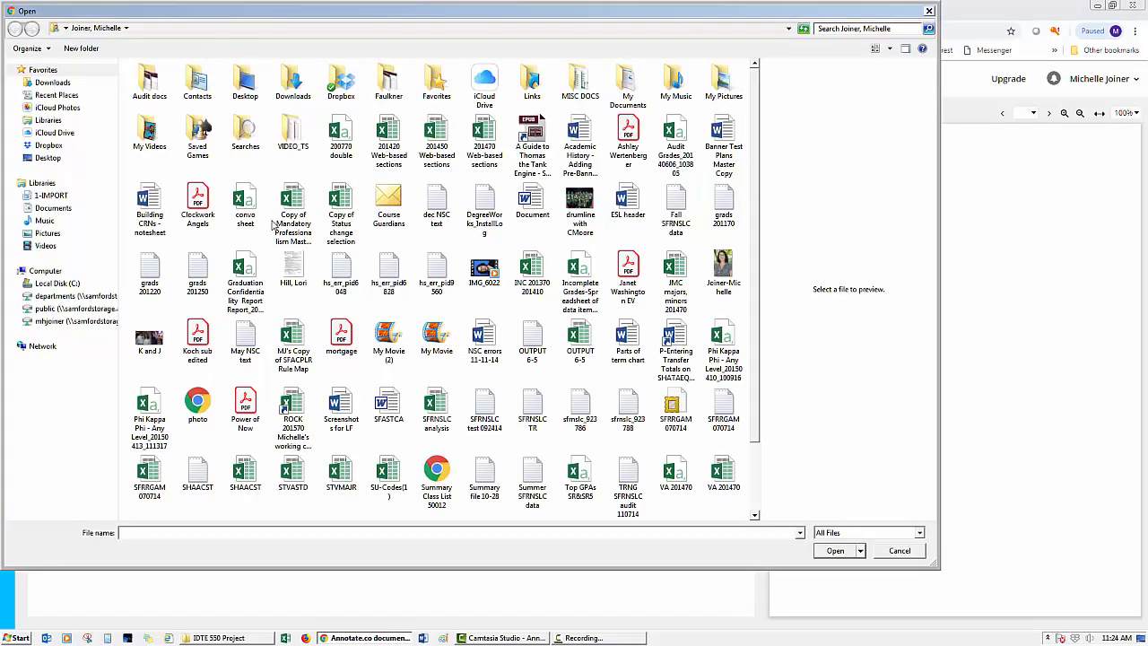
left_click(43, 158)
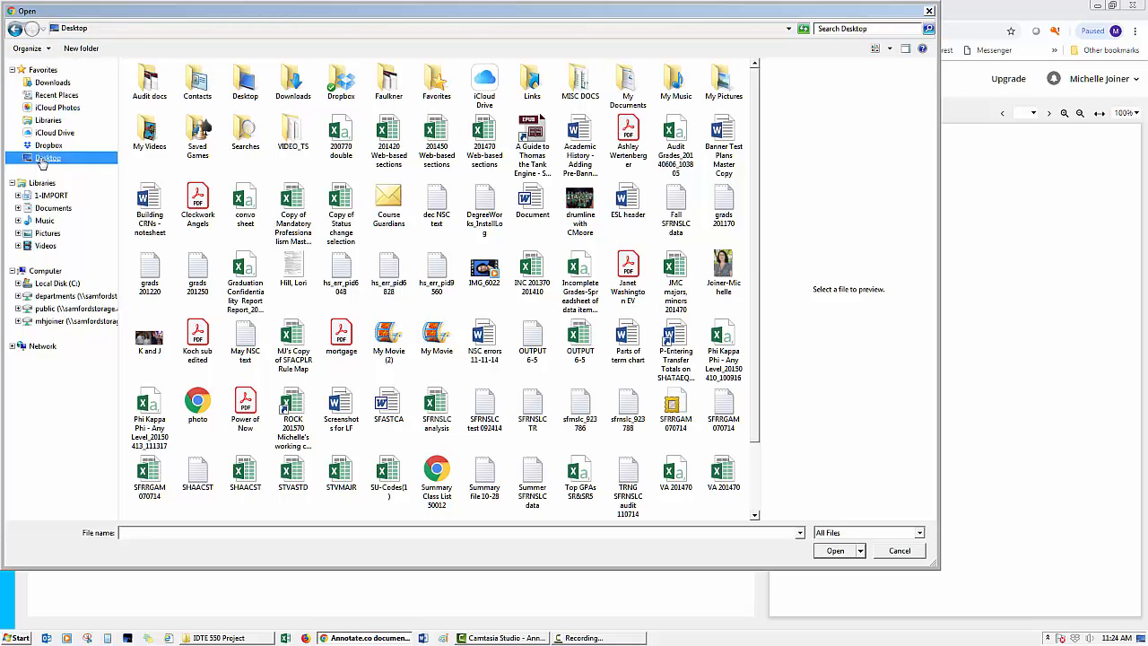
double_click(166, 202)
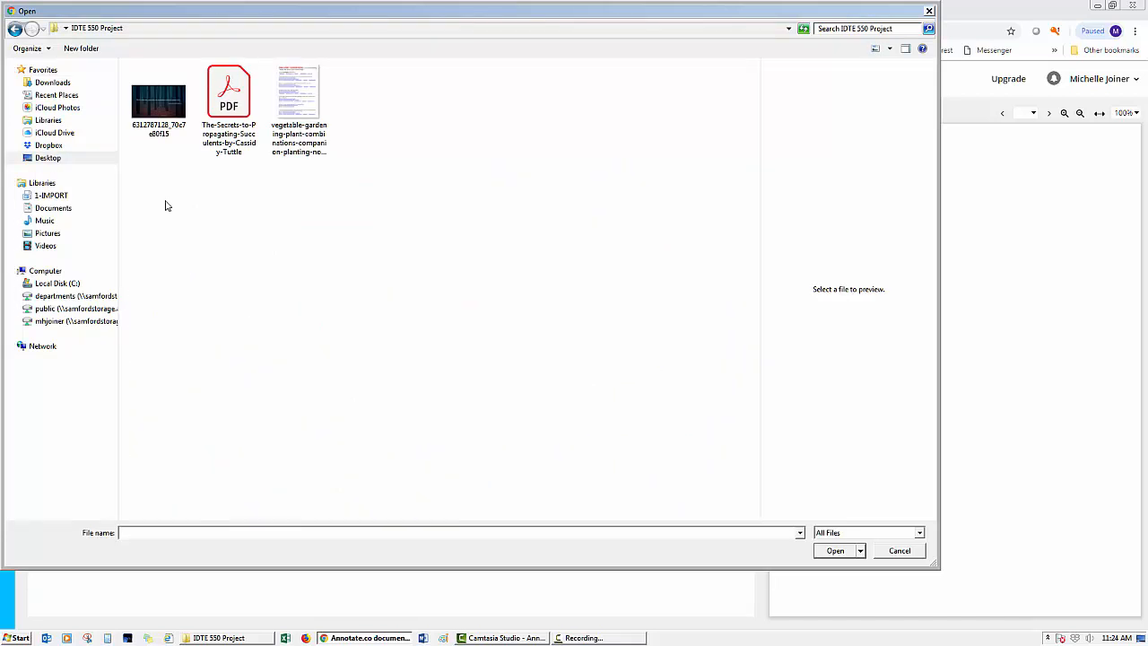
left_click(150, 111)
left_click(229, 110, "ctrl")
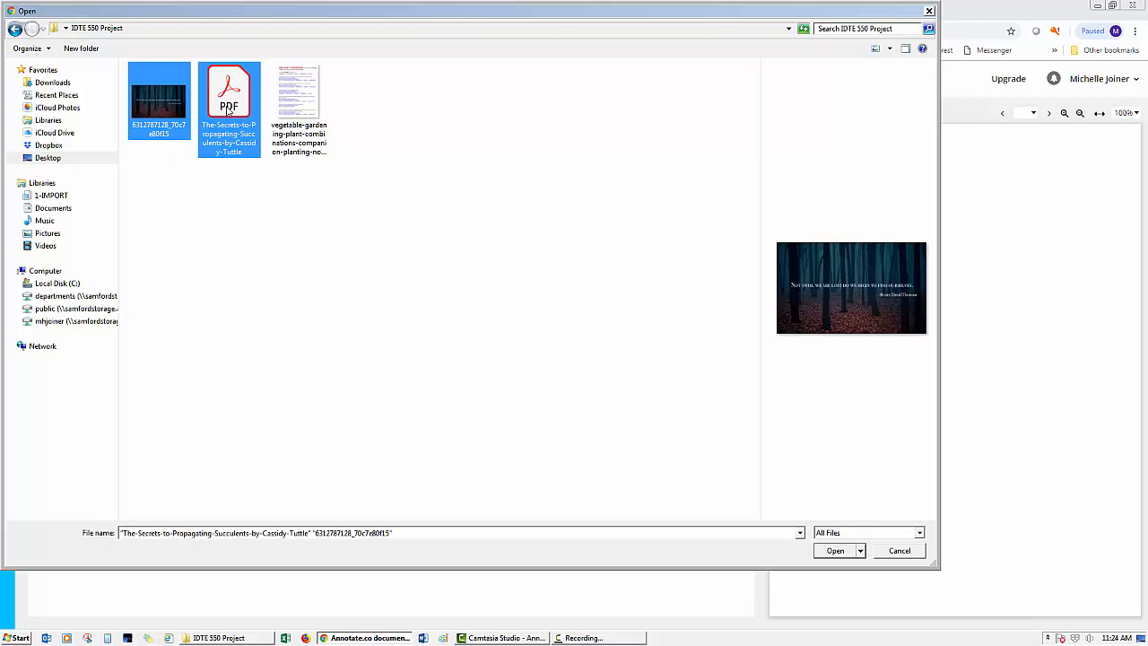
left_click(306, 114, "ctrl")
left_click(828, 550)
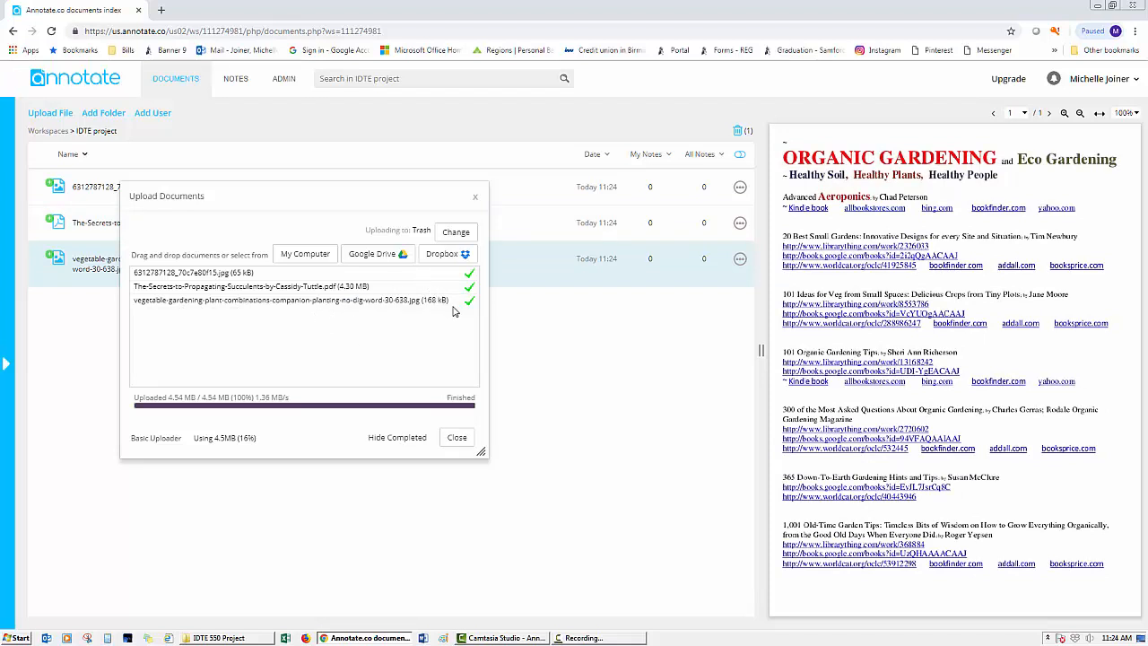
left_click(456, 437)
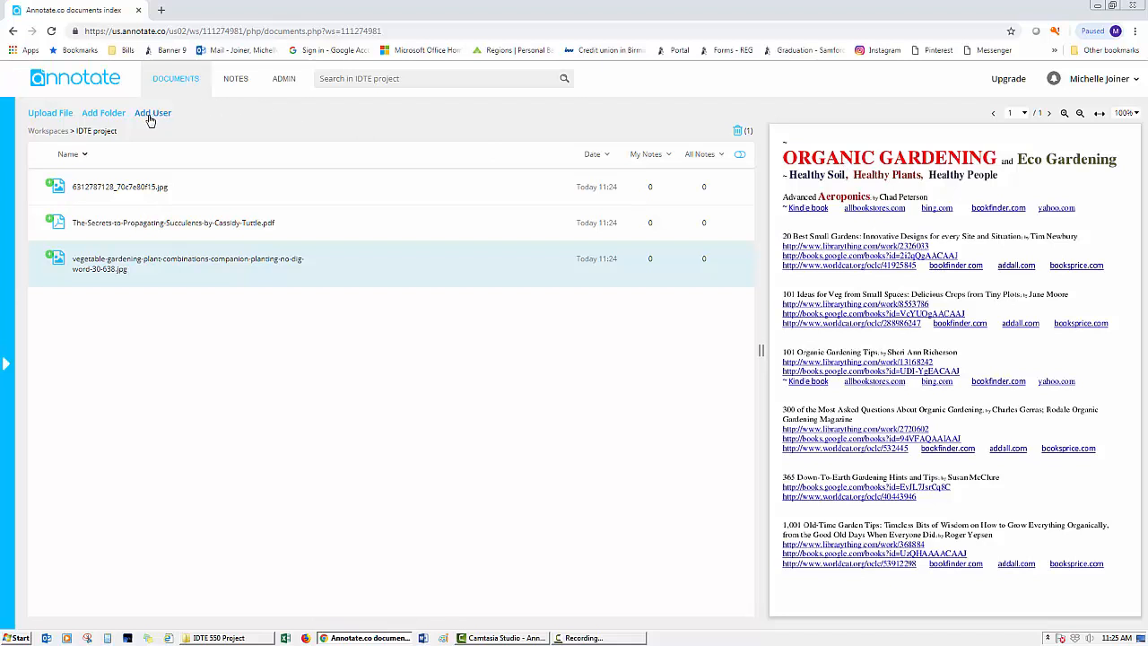
- Open the vegetable gardening document and add a rectangle note reading "Please note this important item" around the Advanced Aeroponics entry
left_click(799, 159)
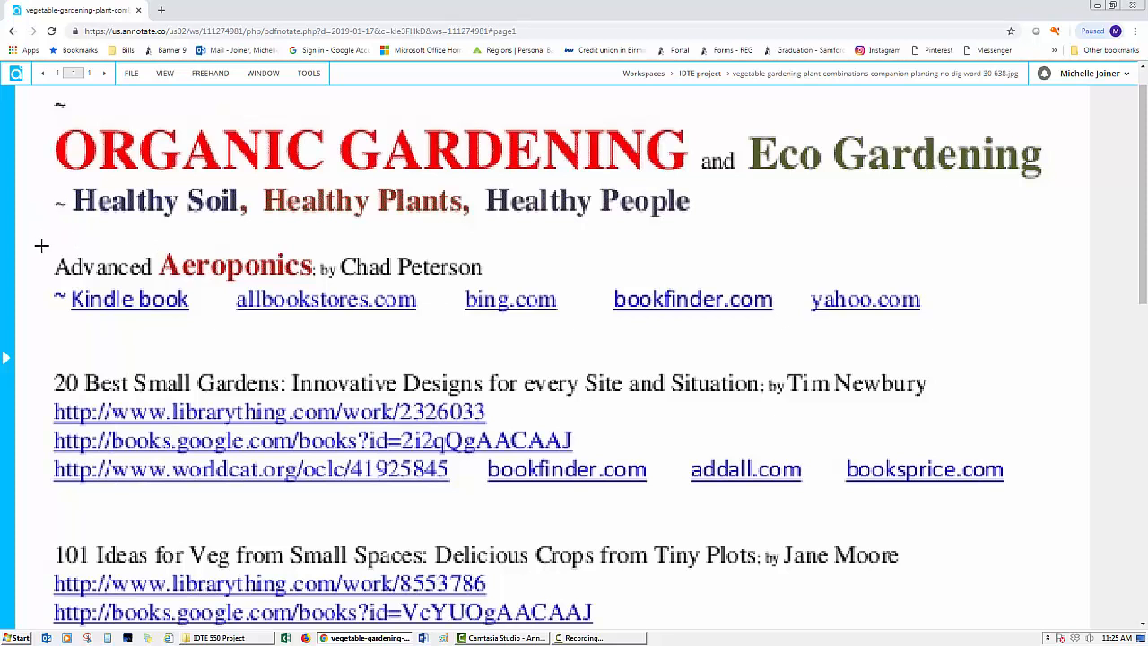
mouse_move(41, 245)
left_mouse_down()
mouse_move(372, 323)
mouse_move(983, 338)
left_mouse_up()
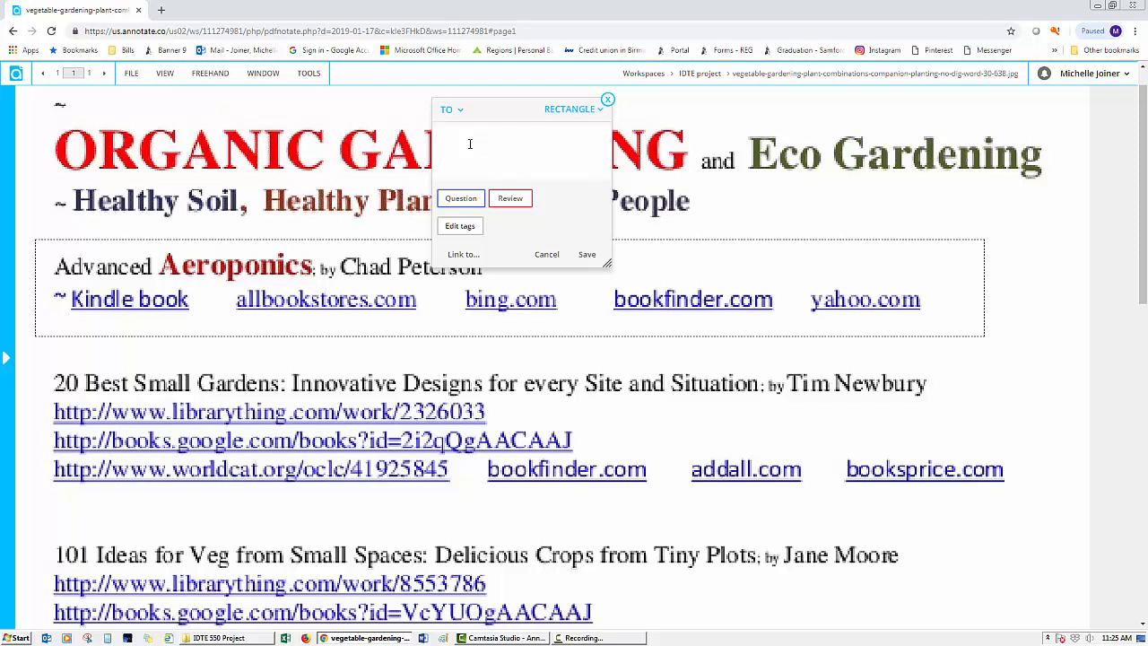
type("lease note this importna")
key("BackSpace")
type("t item")
left_click(588, 256)
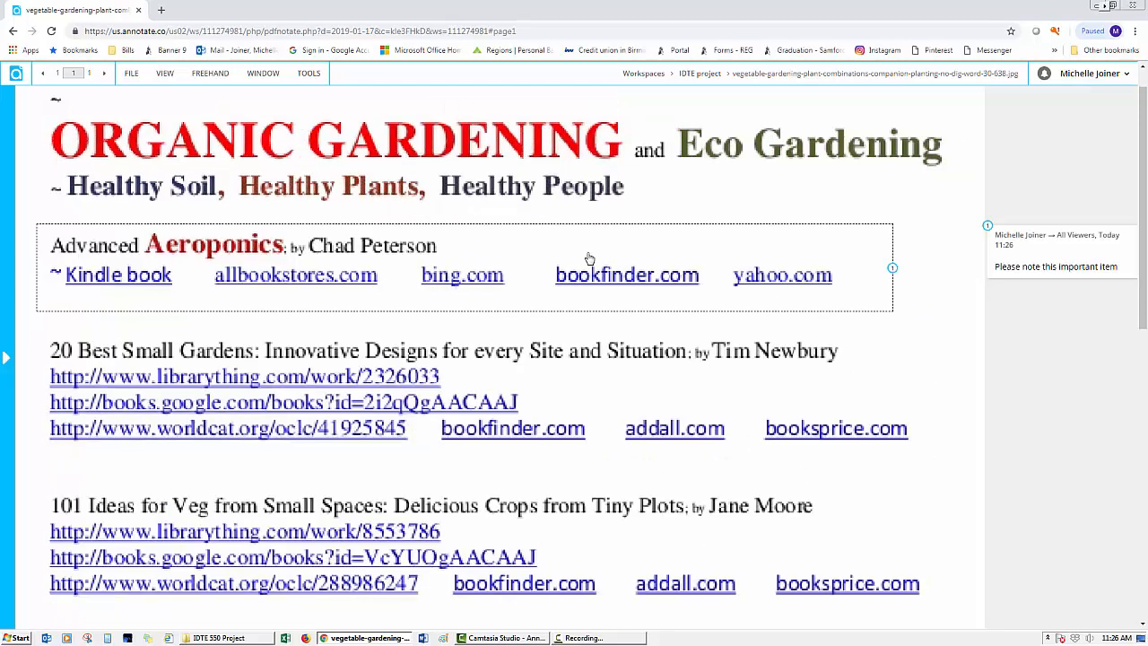
mouse_move(1027, 271)
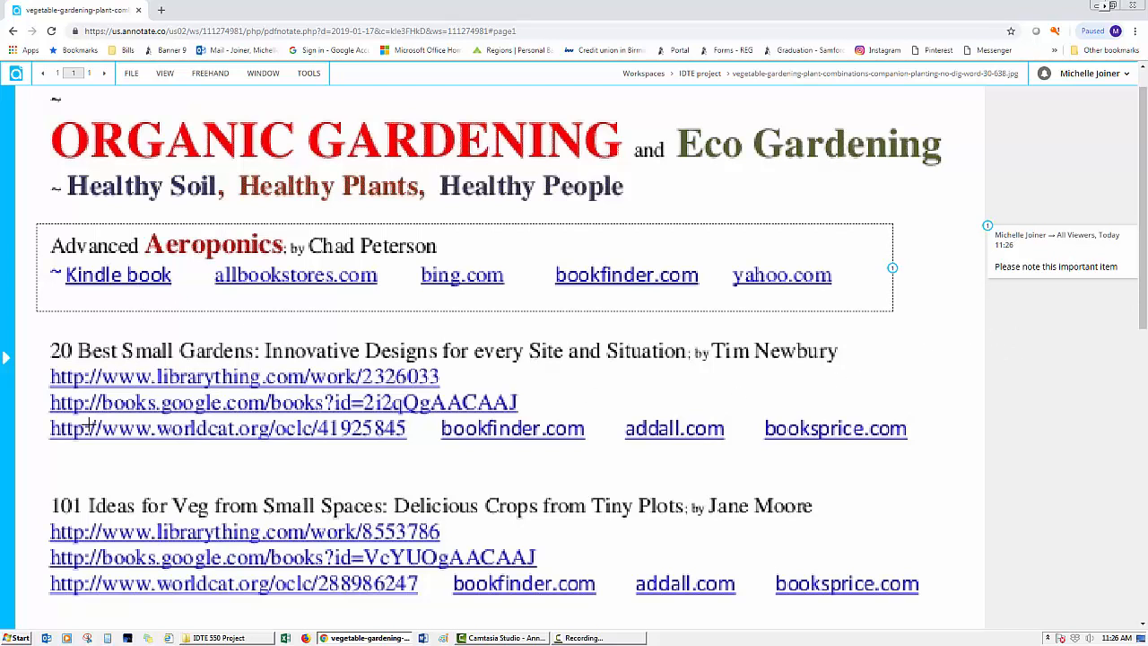
- Add a rectangle note reading "Team member - please follow up on this" around the "101 Ideas for Veg from Small Spaces" entry
mouse_move(40, 485)
left_mouse_down()
mouse_move(754, 615)
mouse_move(948, 611)
left_mouse_up()
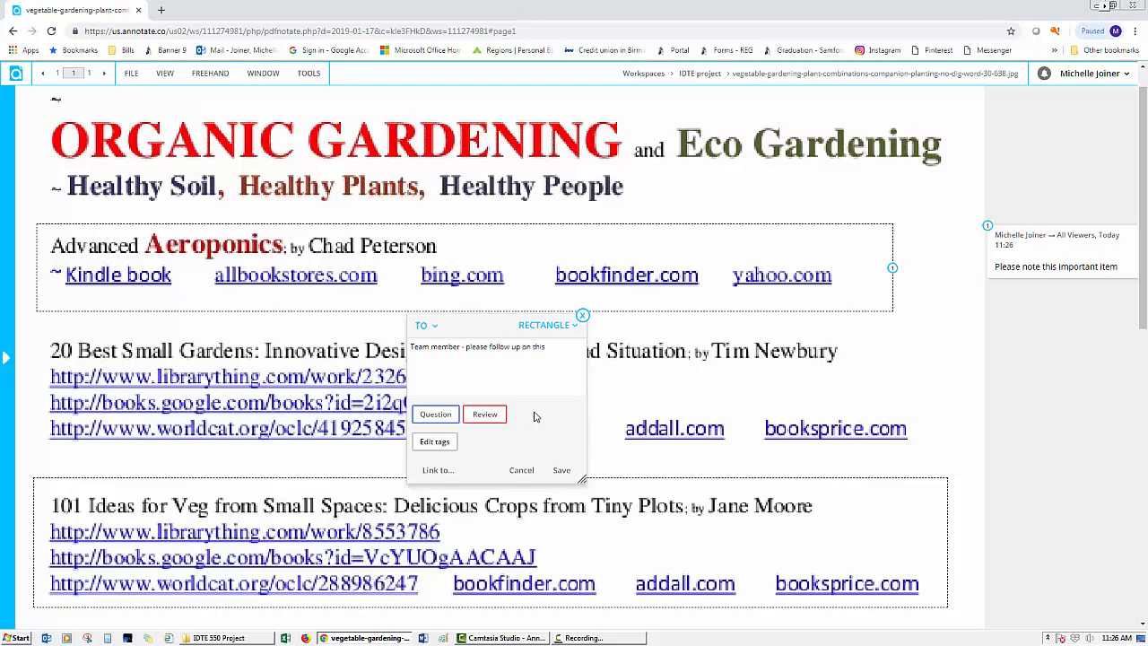
left_click(561, 471)
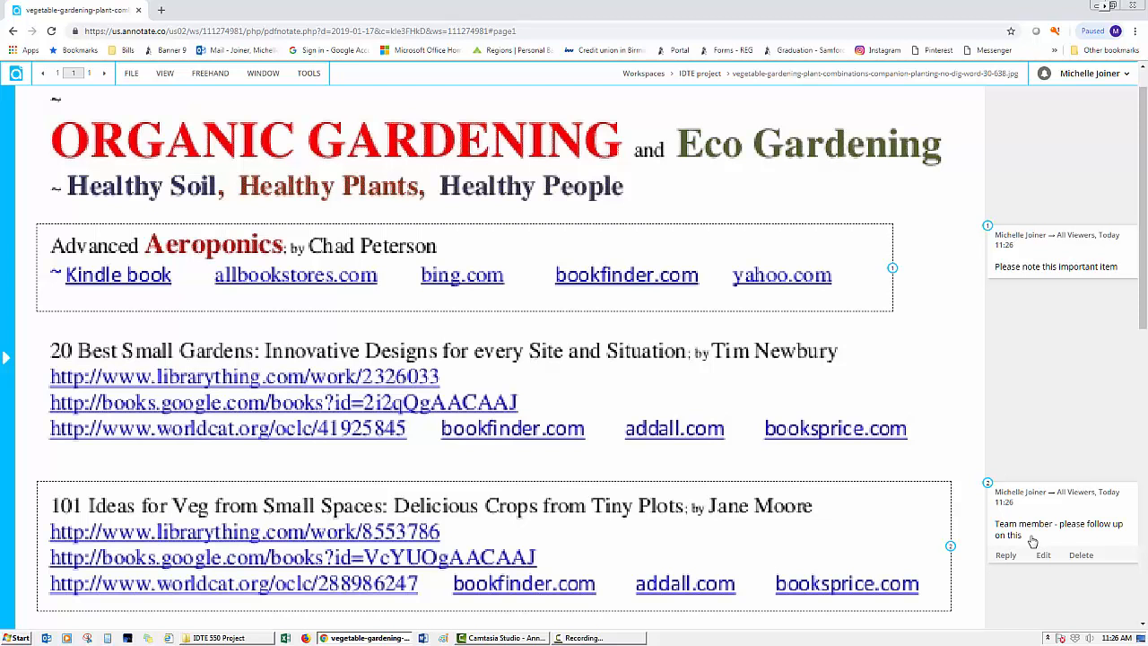
left_click(131, 75)
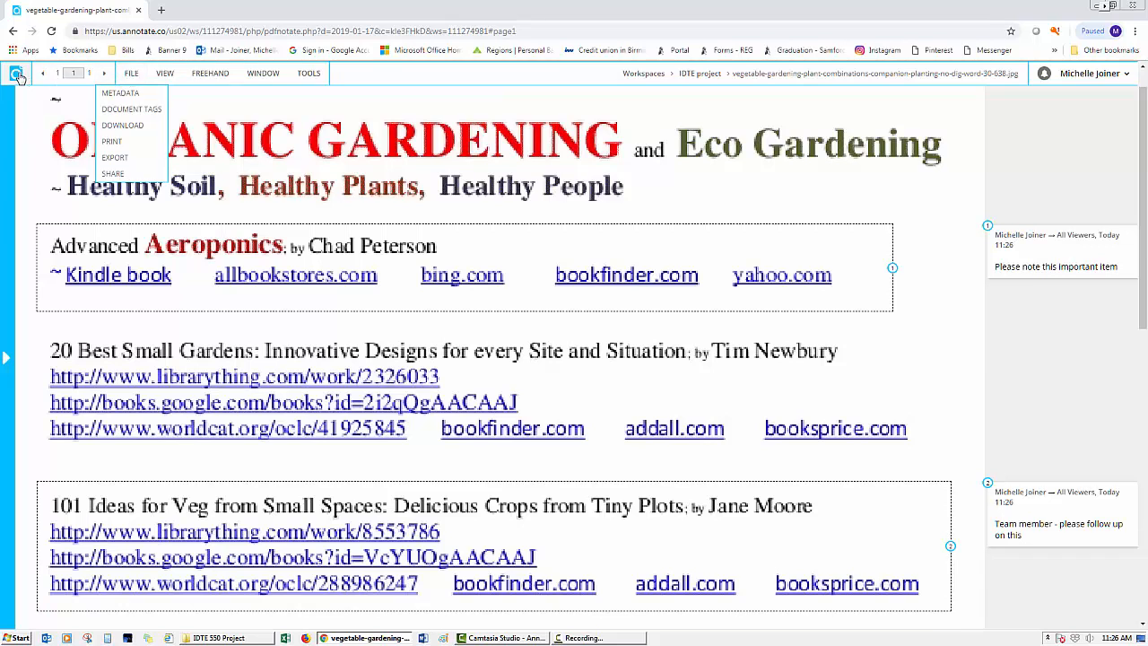
left_click(17, 76)
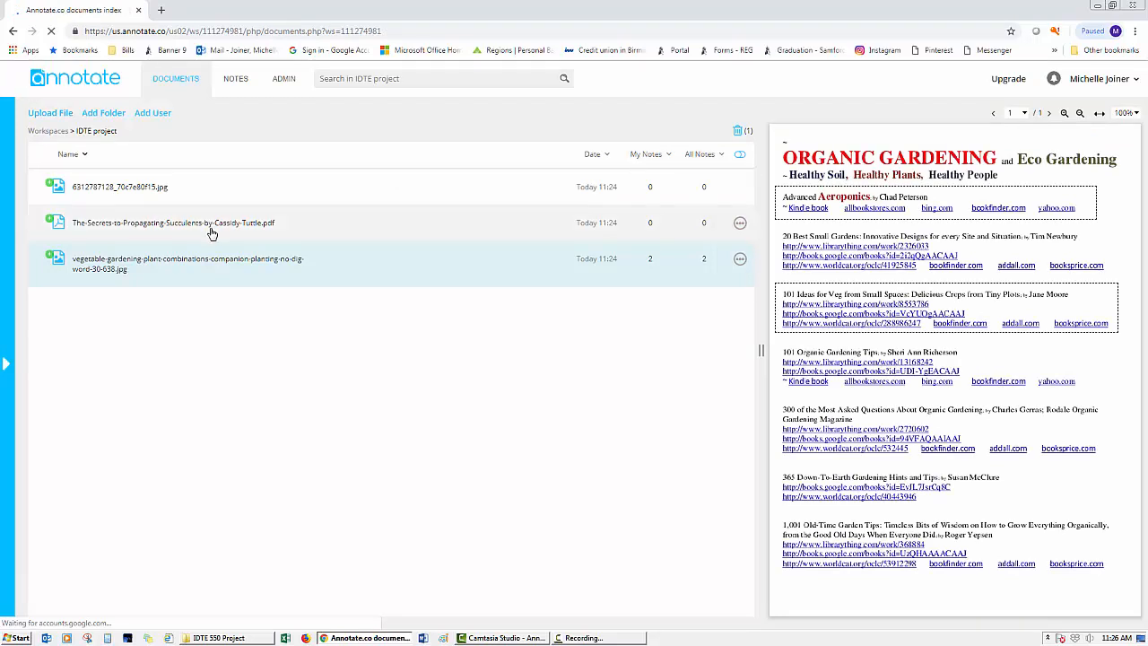
left_click(147, 188)
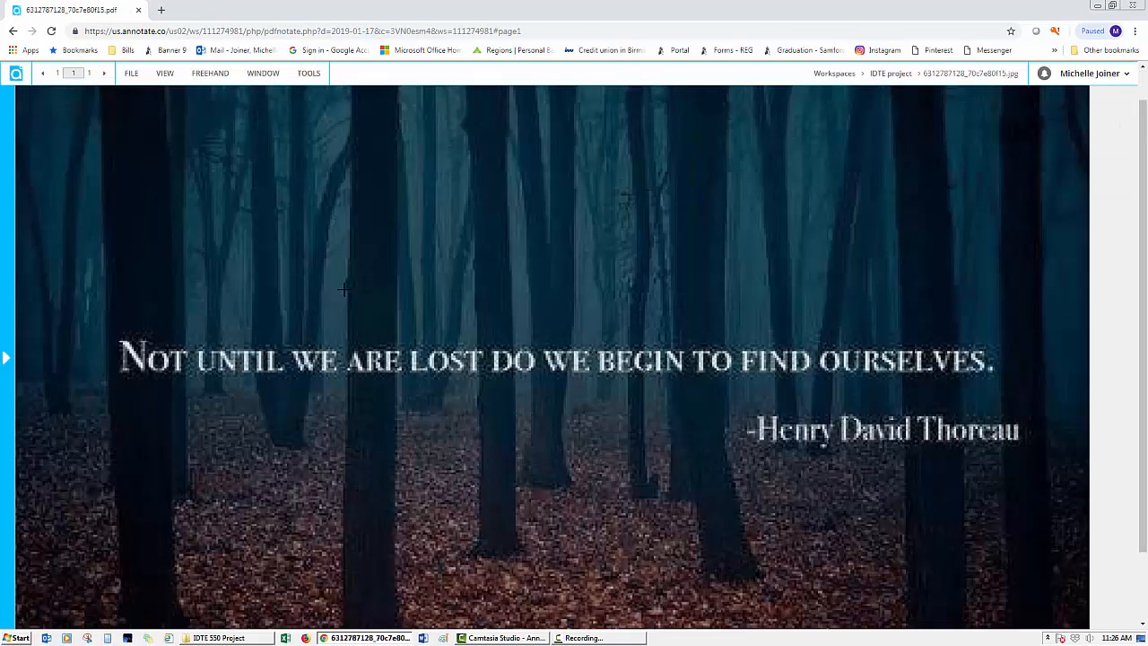
left_click(211, 75)
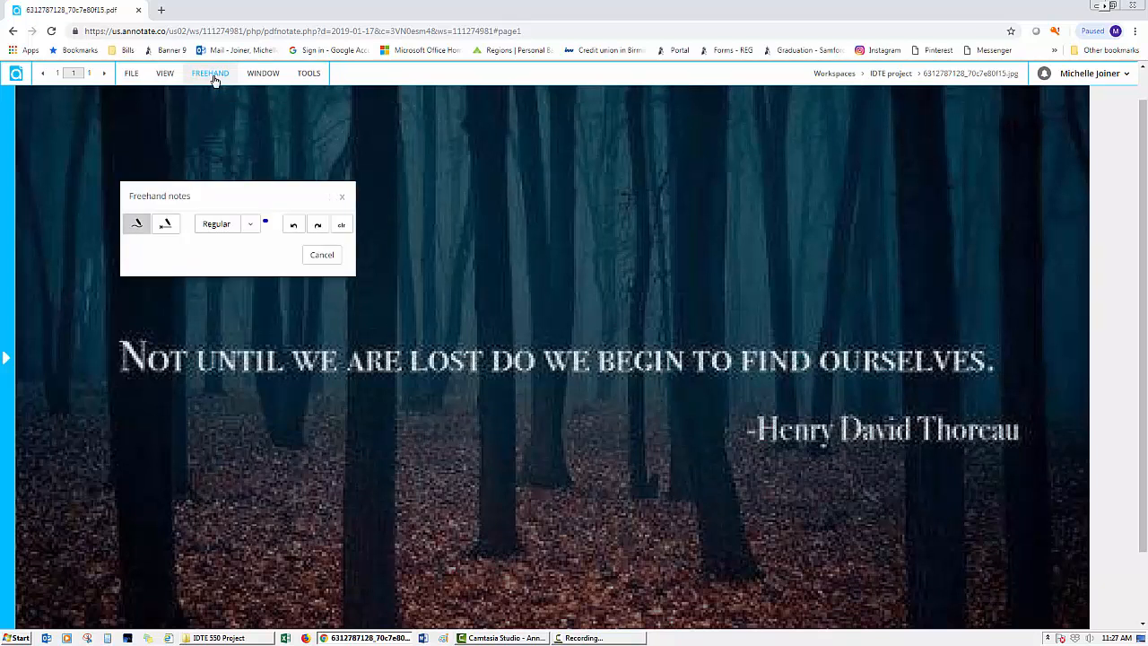
left_click(250, 230)
left_click(226, 291)
mouse_move(426, 194)
left_mouse_down()
mouse_move(451, 257)
mouse_move(456, 206)
mouse_move(544, 215)
left_mouse_up()
left_click_drag(424, 228, 475, 205)
mouse_move(587, 194)
left_mouse_down()
mouse_move(587, 243)
mouse_move(610, 212)
mouse_move(589, 205)
left_mouse_up()
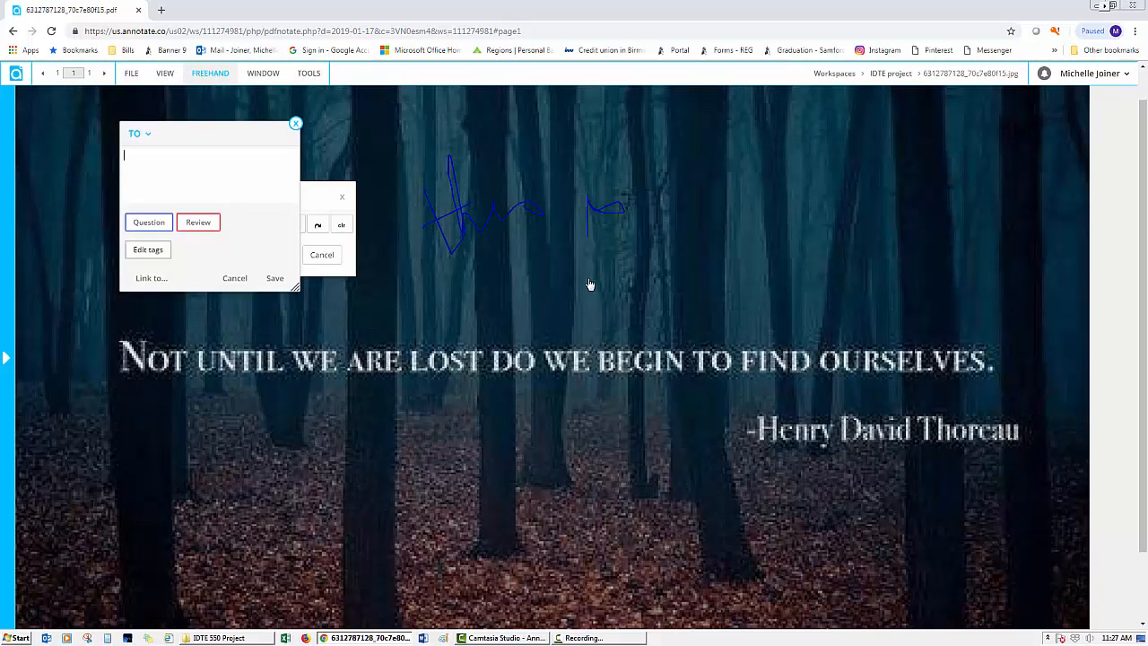
mouse_move(586, 269)
left_mouse_down()
mouse_move(580, 279)
mouse_move(625, 274)
mouse_move(679, 245)
mouse_move(700, 264)
mouse_move(728, 257)
mouse_move(709, 233)
mouse_move(764, 214)
left_mouse_up()
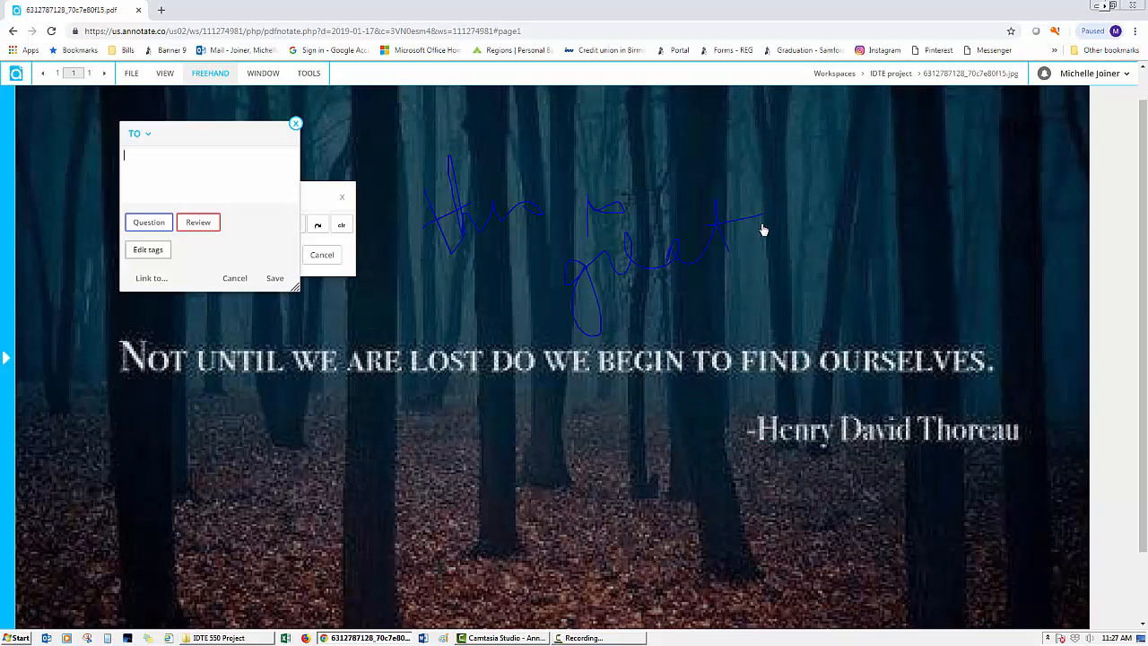
- Save the freehand note with the comment "I found this very inspiring" and close the freehand tool
left_click(231, 181)
left_click(275, 279)
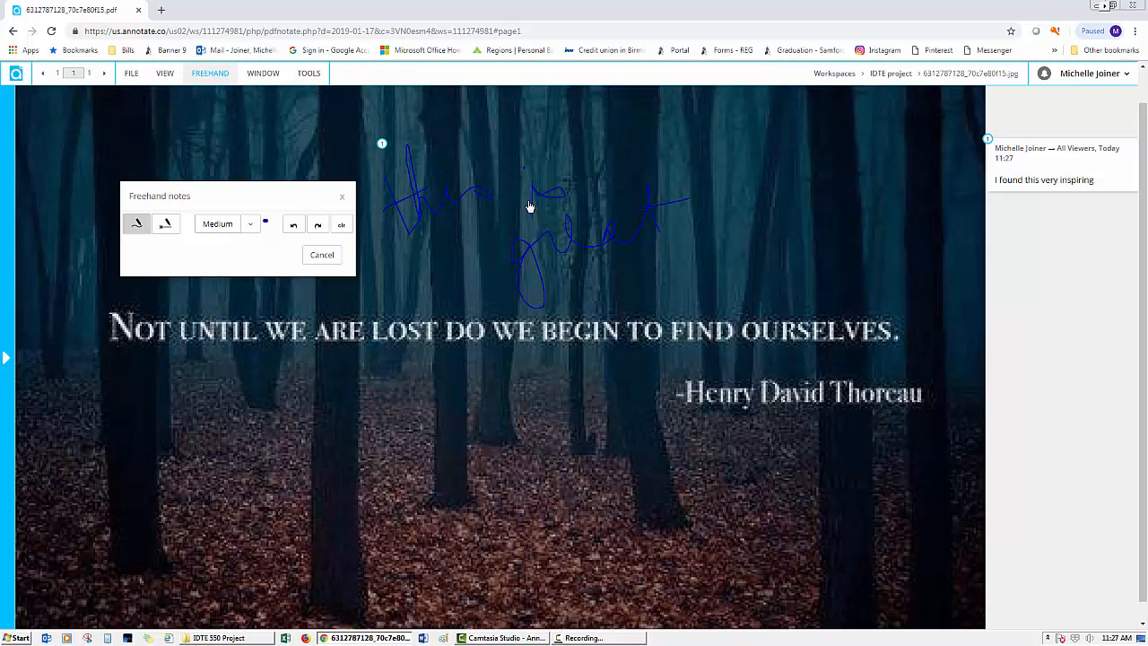
left_click(342, 201)
- Return to the workspace from the image and view the list of notes across its documents
left_click(314, 79)
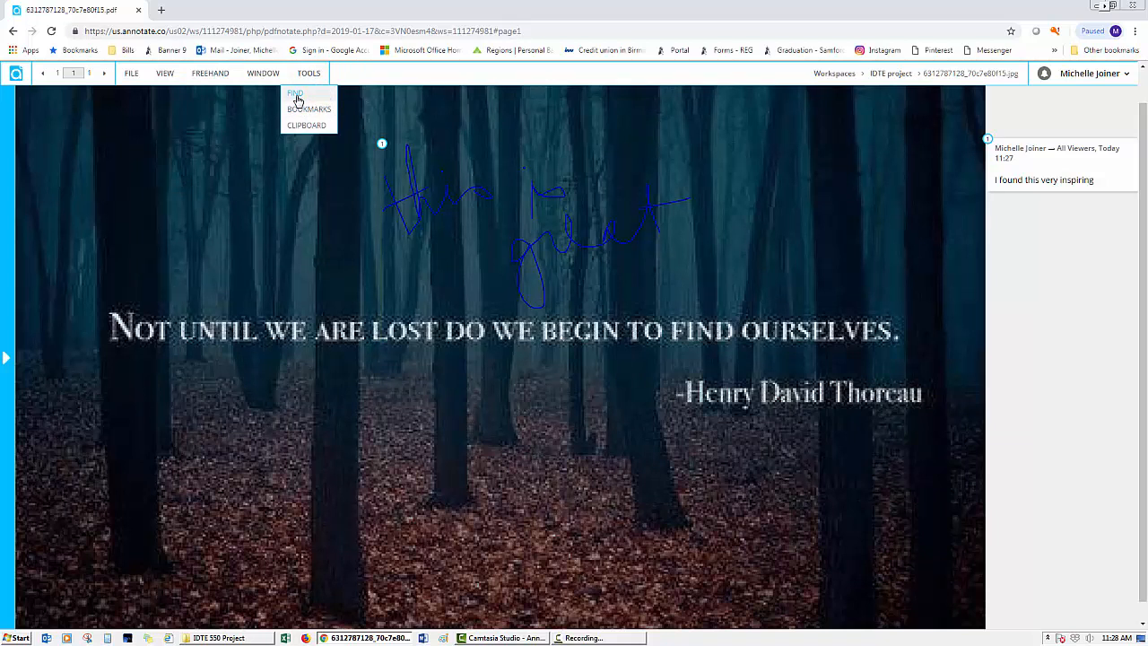
left_click(13, 74)
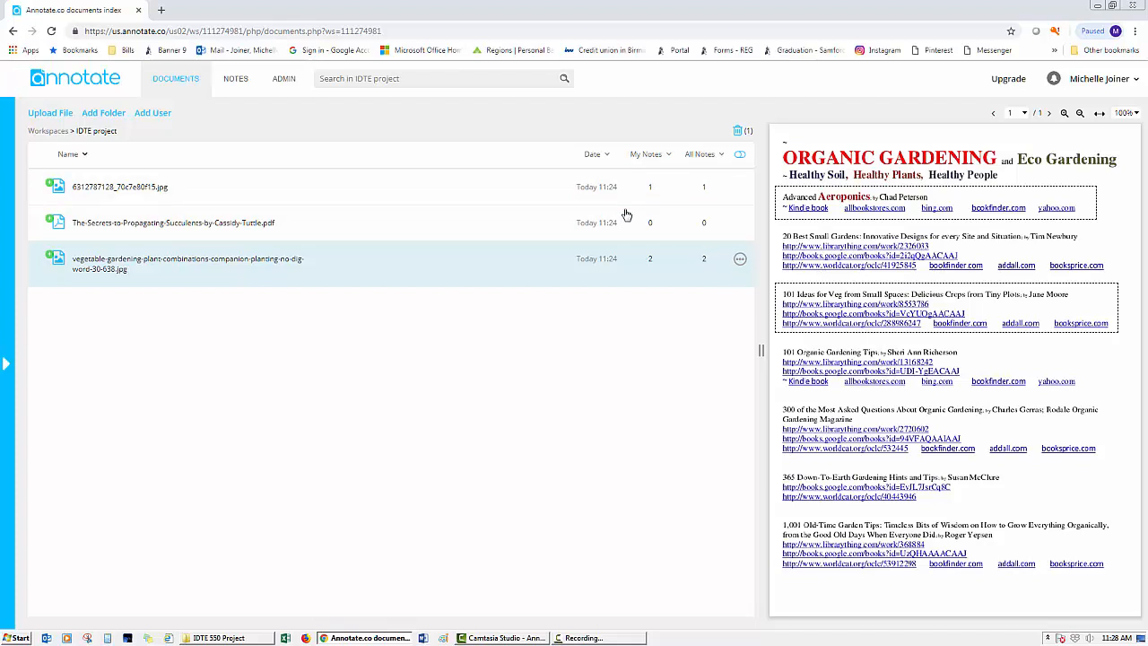
left_click(234, 82)
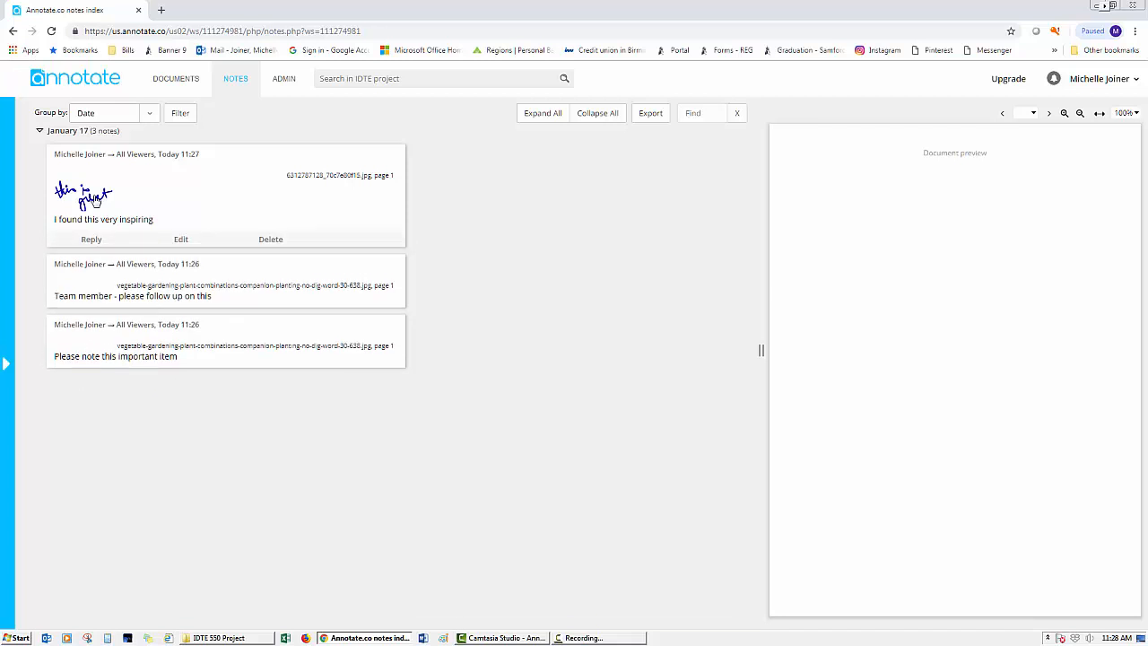
- Look through the workspace's administration overview and its users, guests and roles pages
left_click(283, 80)
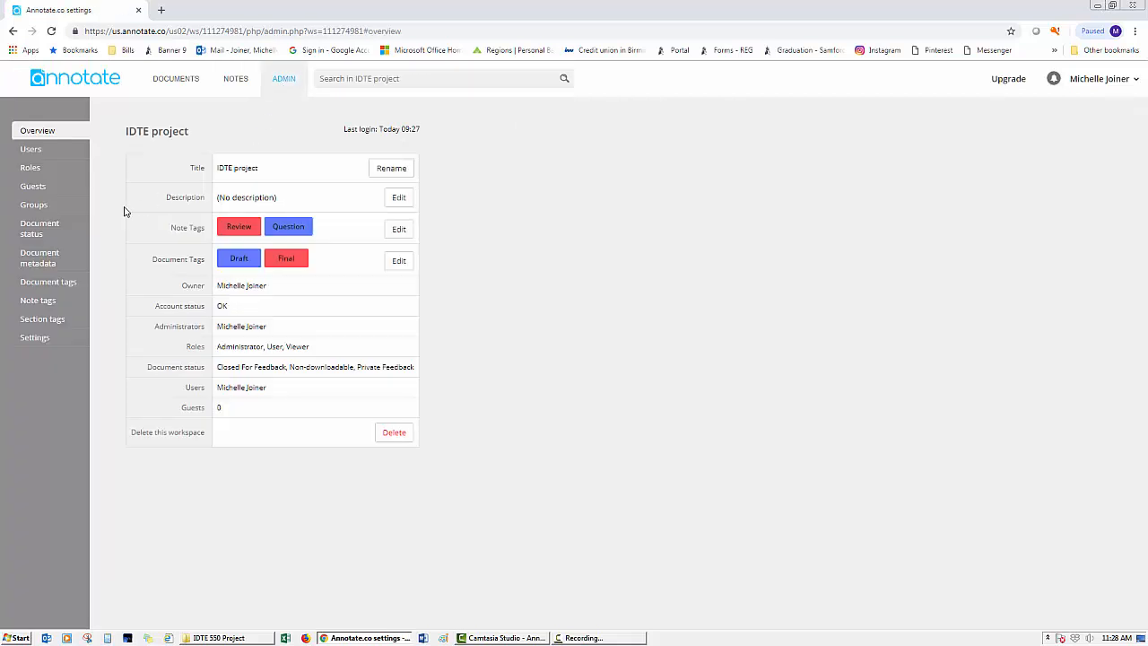
left_click(30, 151)
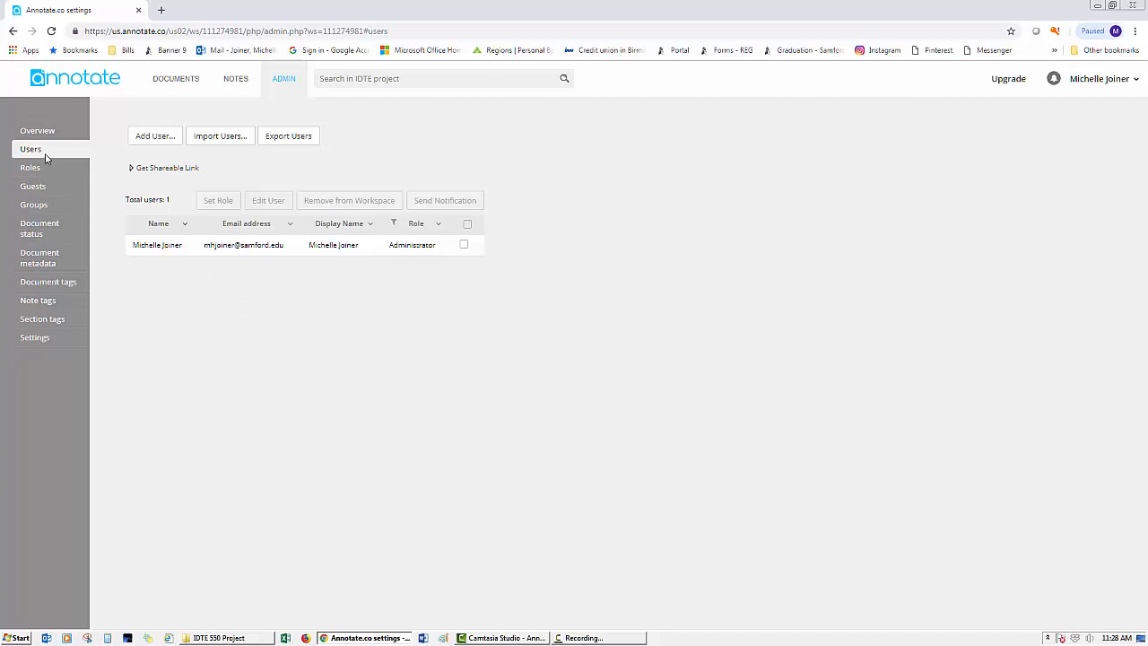
left_click(41, 185)
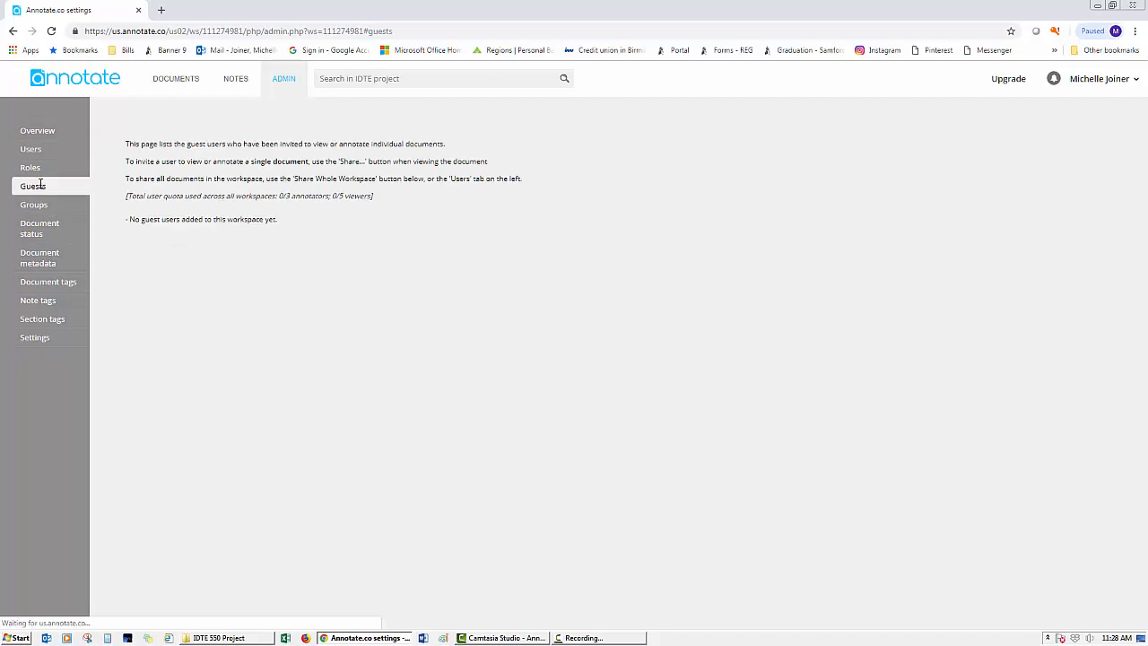
left_click(38, 168)
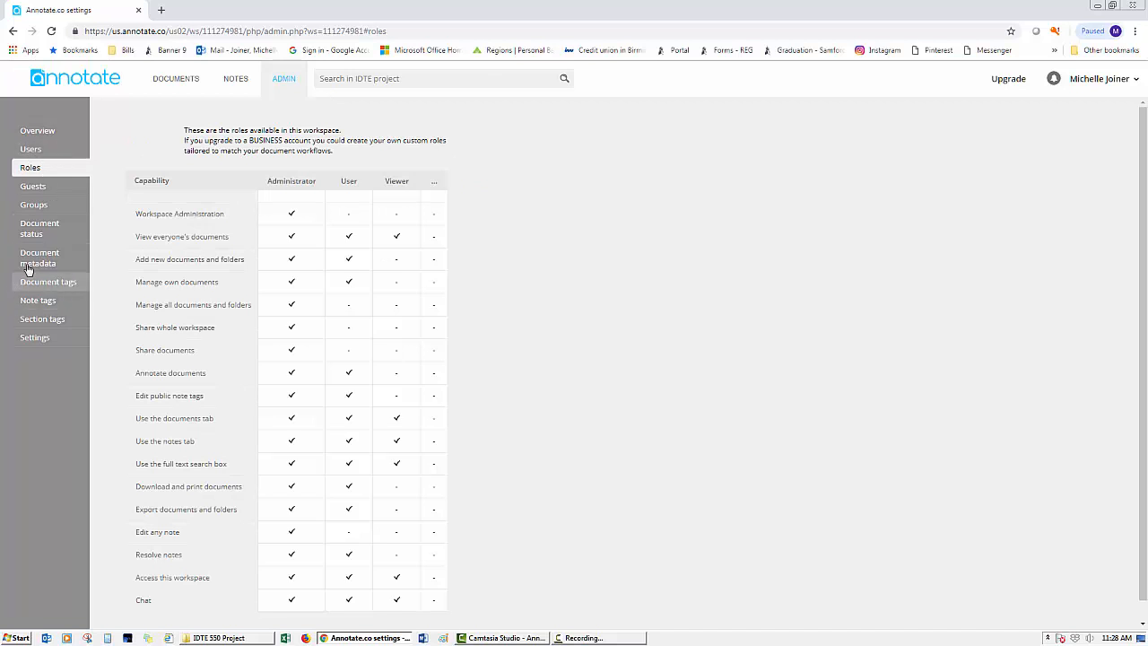
- Review the workspace's user list, and open the PDF on propagating succulents from the workspace documents
left_click(30, 150)
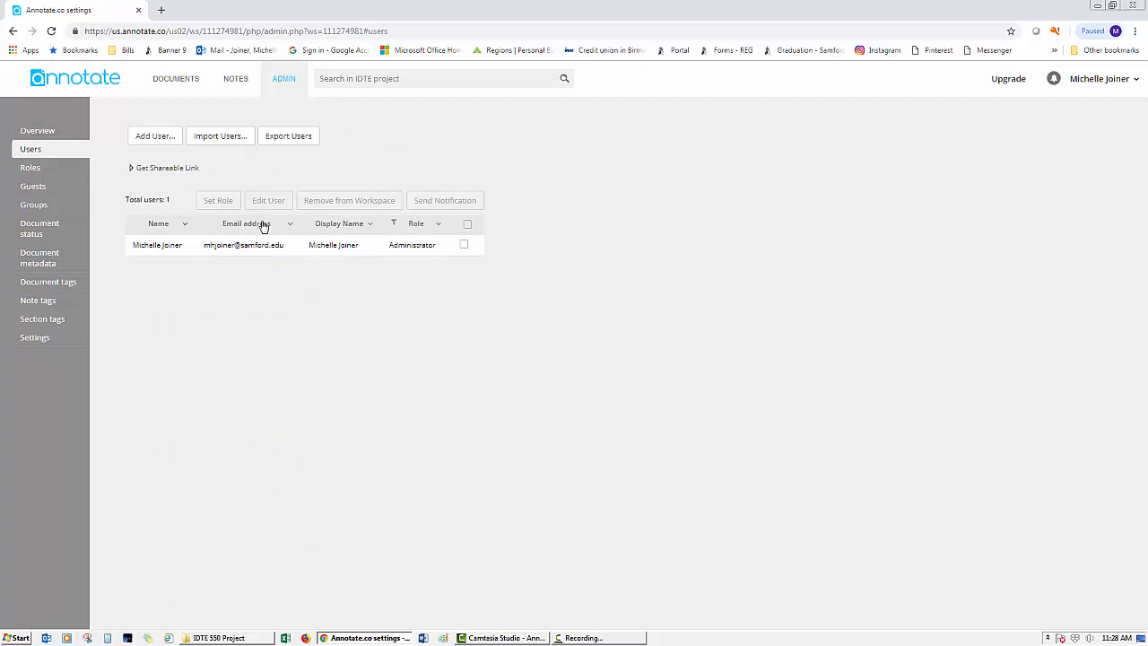
left_click(170, 83)
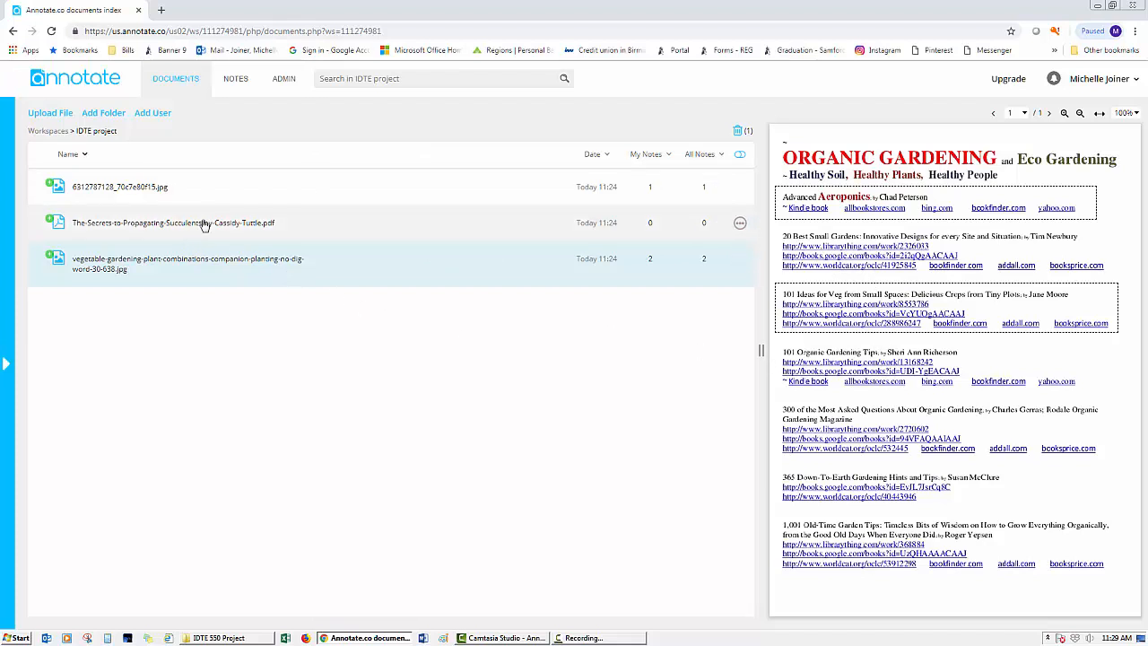
left_click(79, 227)
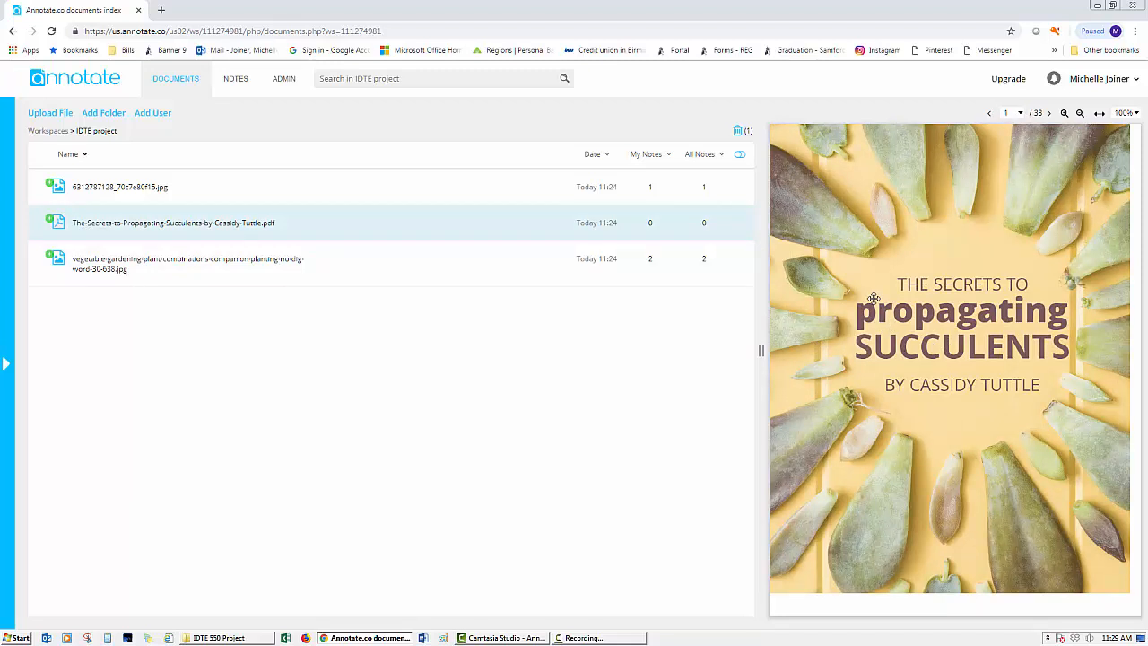
left_click(274, 225)
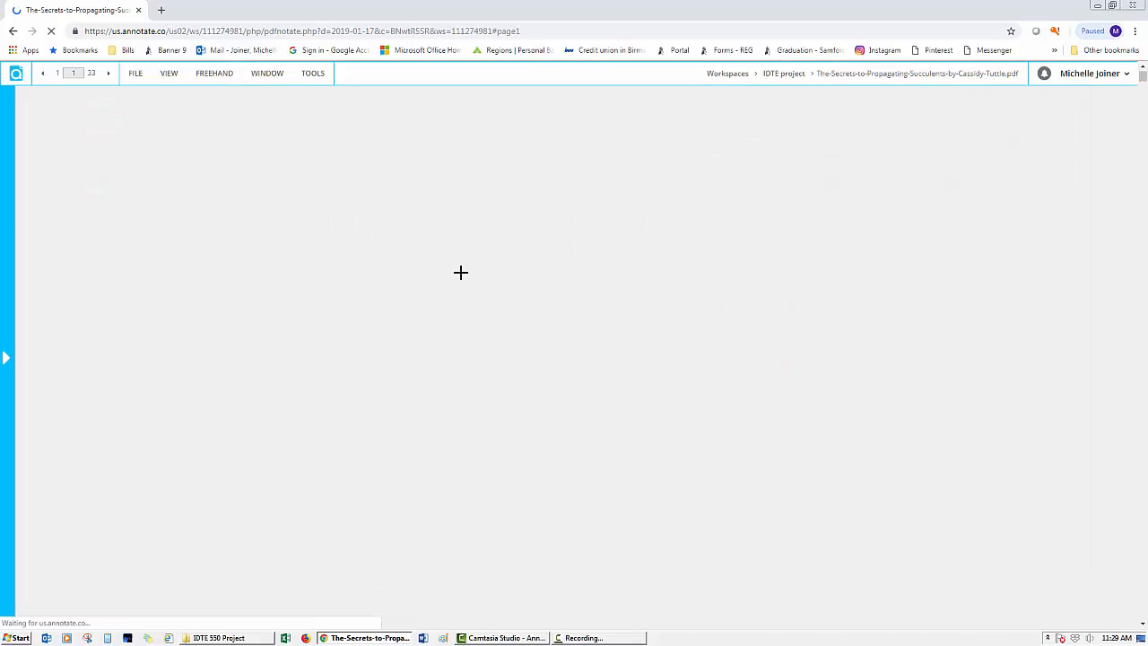
- Highlight the page 3 text from "When I bought my first three succulents" to "cuttings for different" and save the note "can someone follow up on this?"
scroll(562, 333, "down", 15)
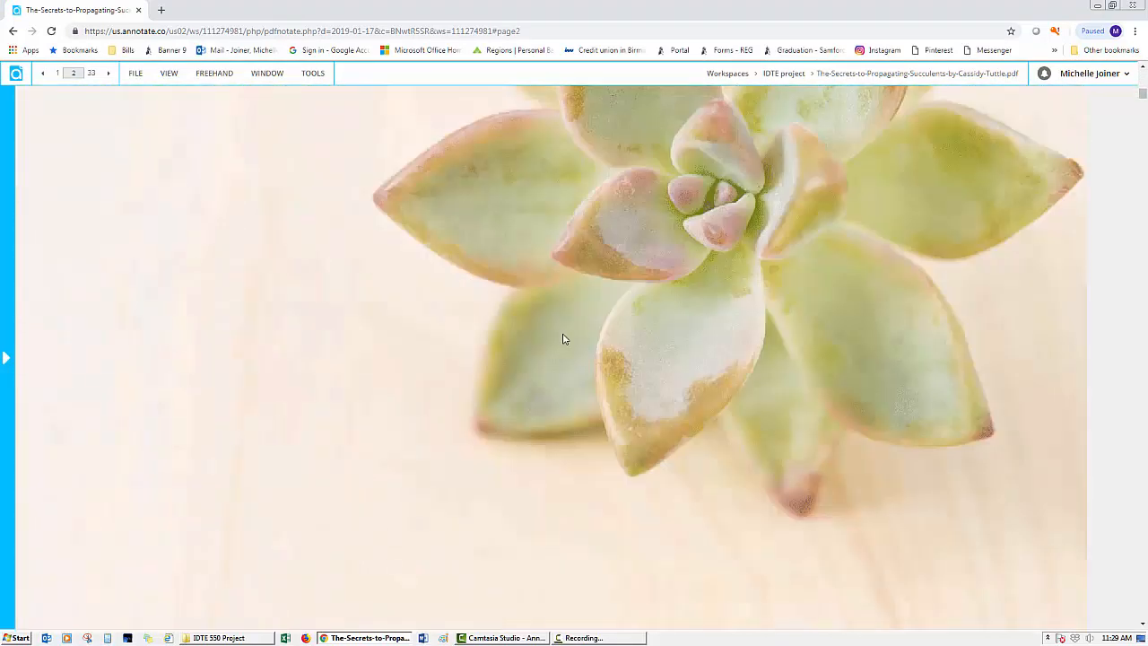
scroll(563, 337, "down", 10)
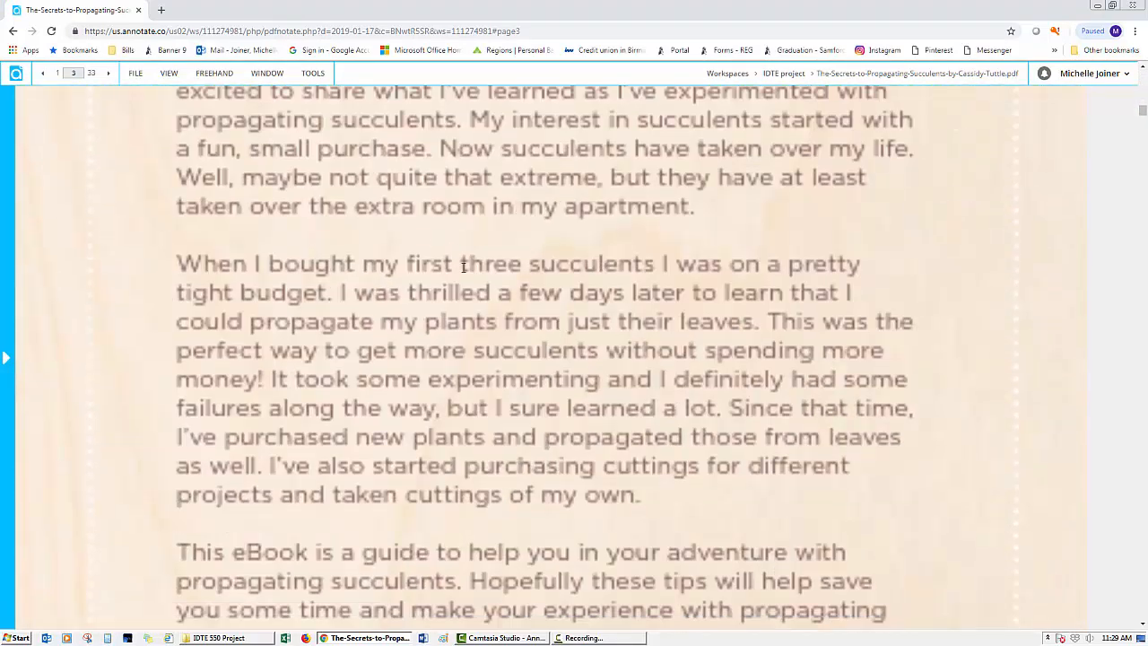
left_click_drag(177, 262, 826, 464)
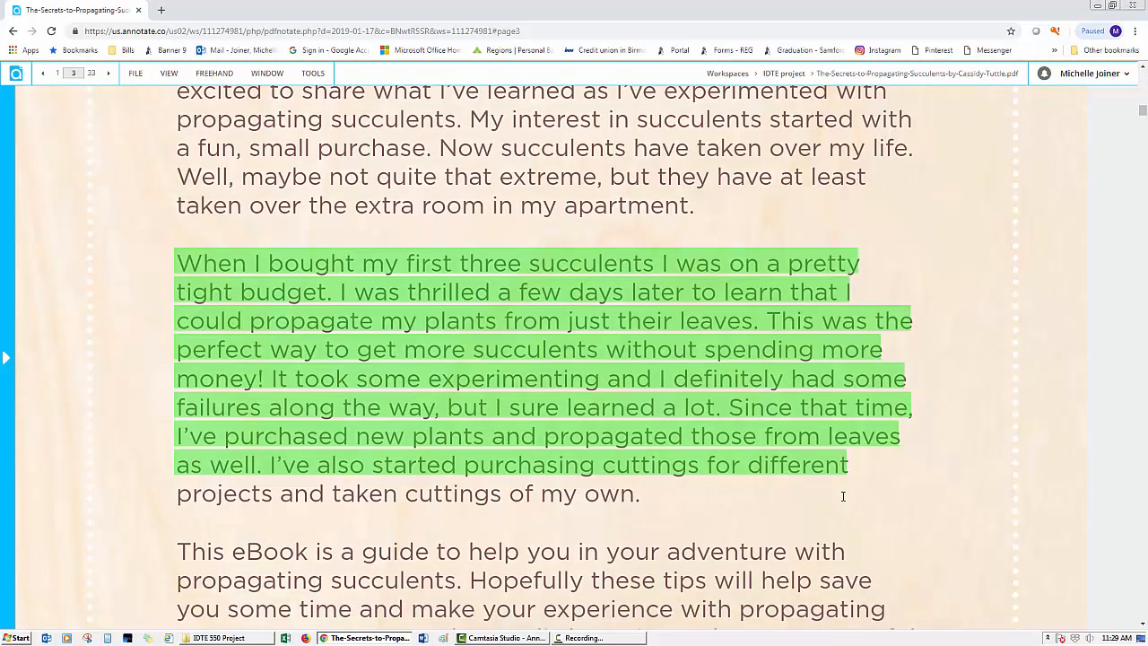
left_click_drag(844, 503, 844, 504)
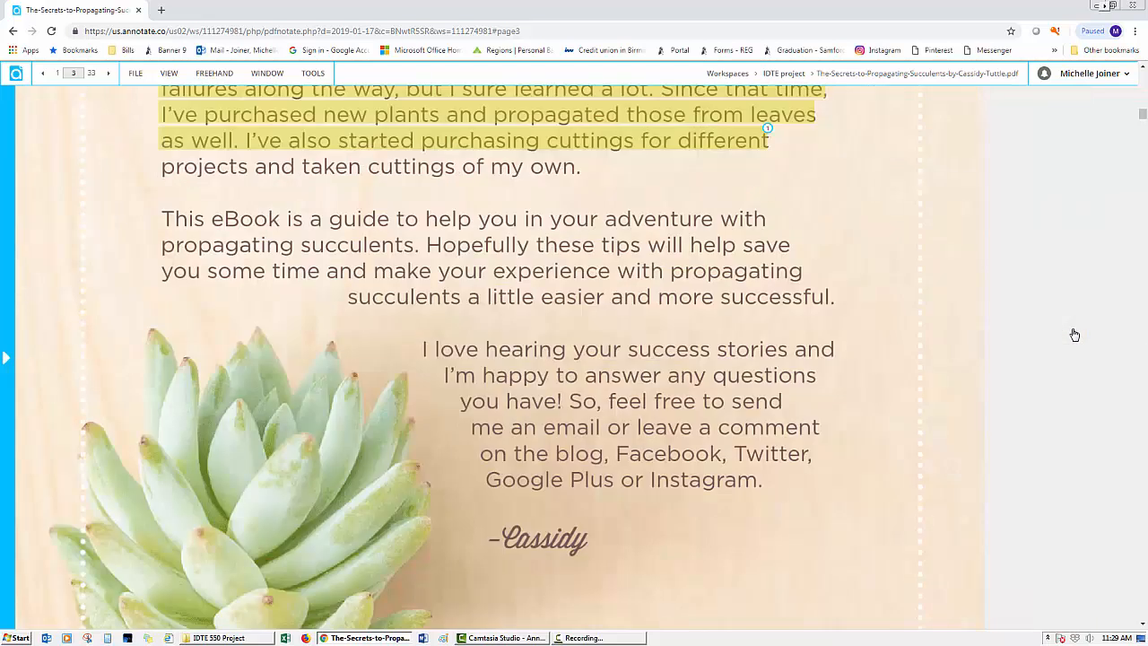
left_click(1069, 330)
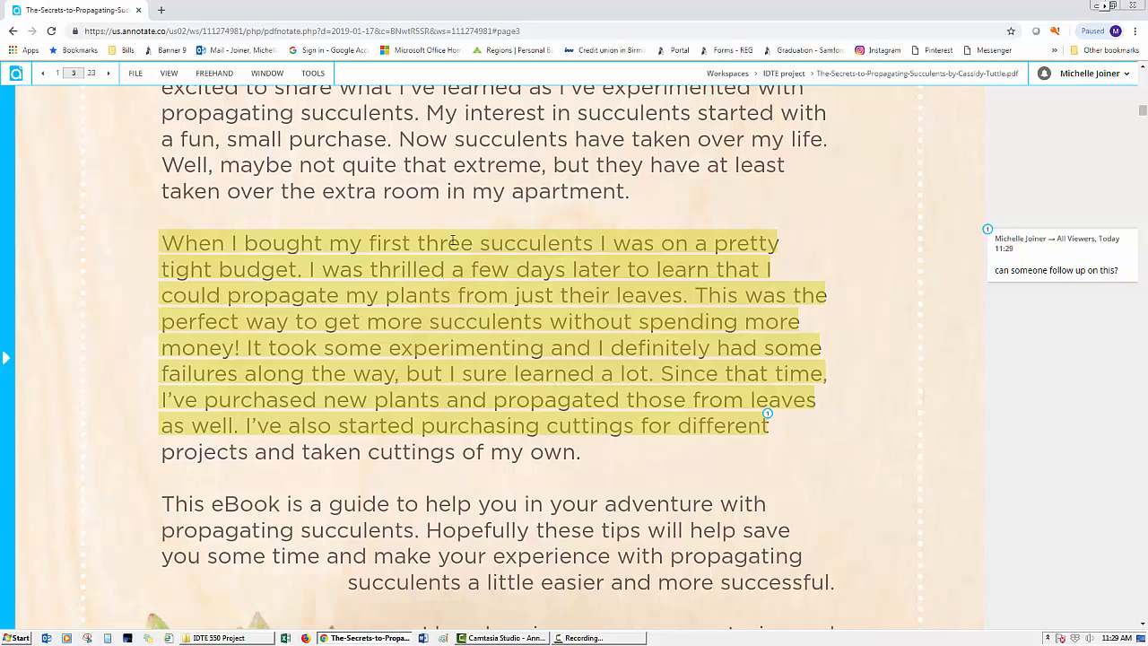
- Return from the PDF to the workspace and view the list of notes including the new PDF comment
left_click(14, 75)
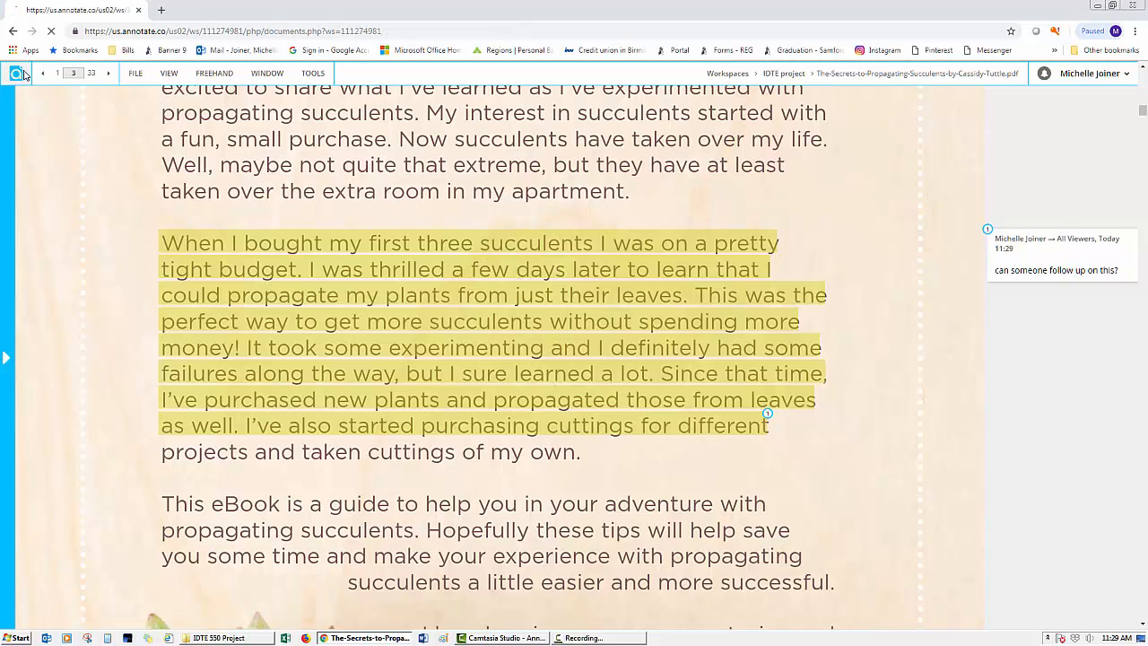
left_click(238, 78)
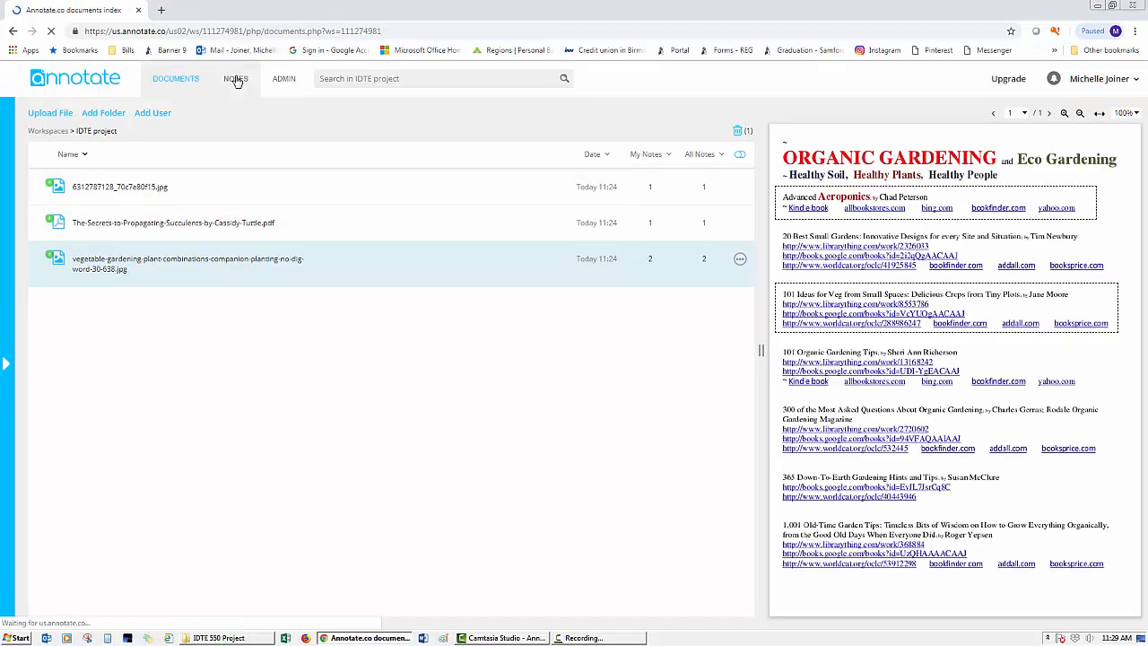
mouse_move(226, 200)
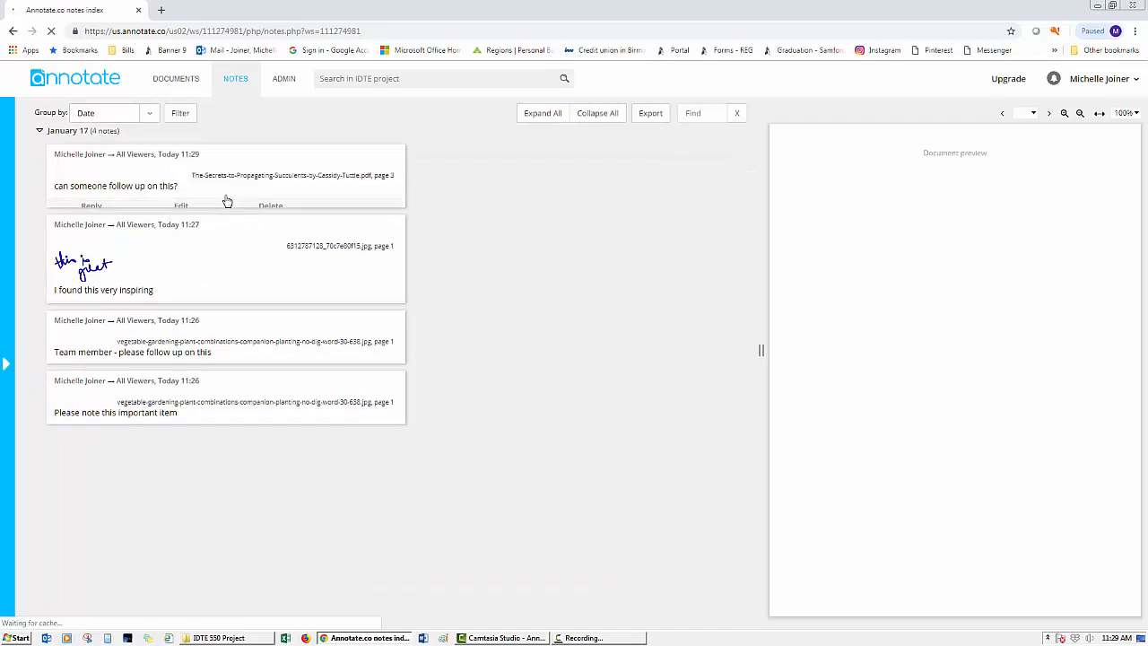